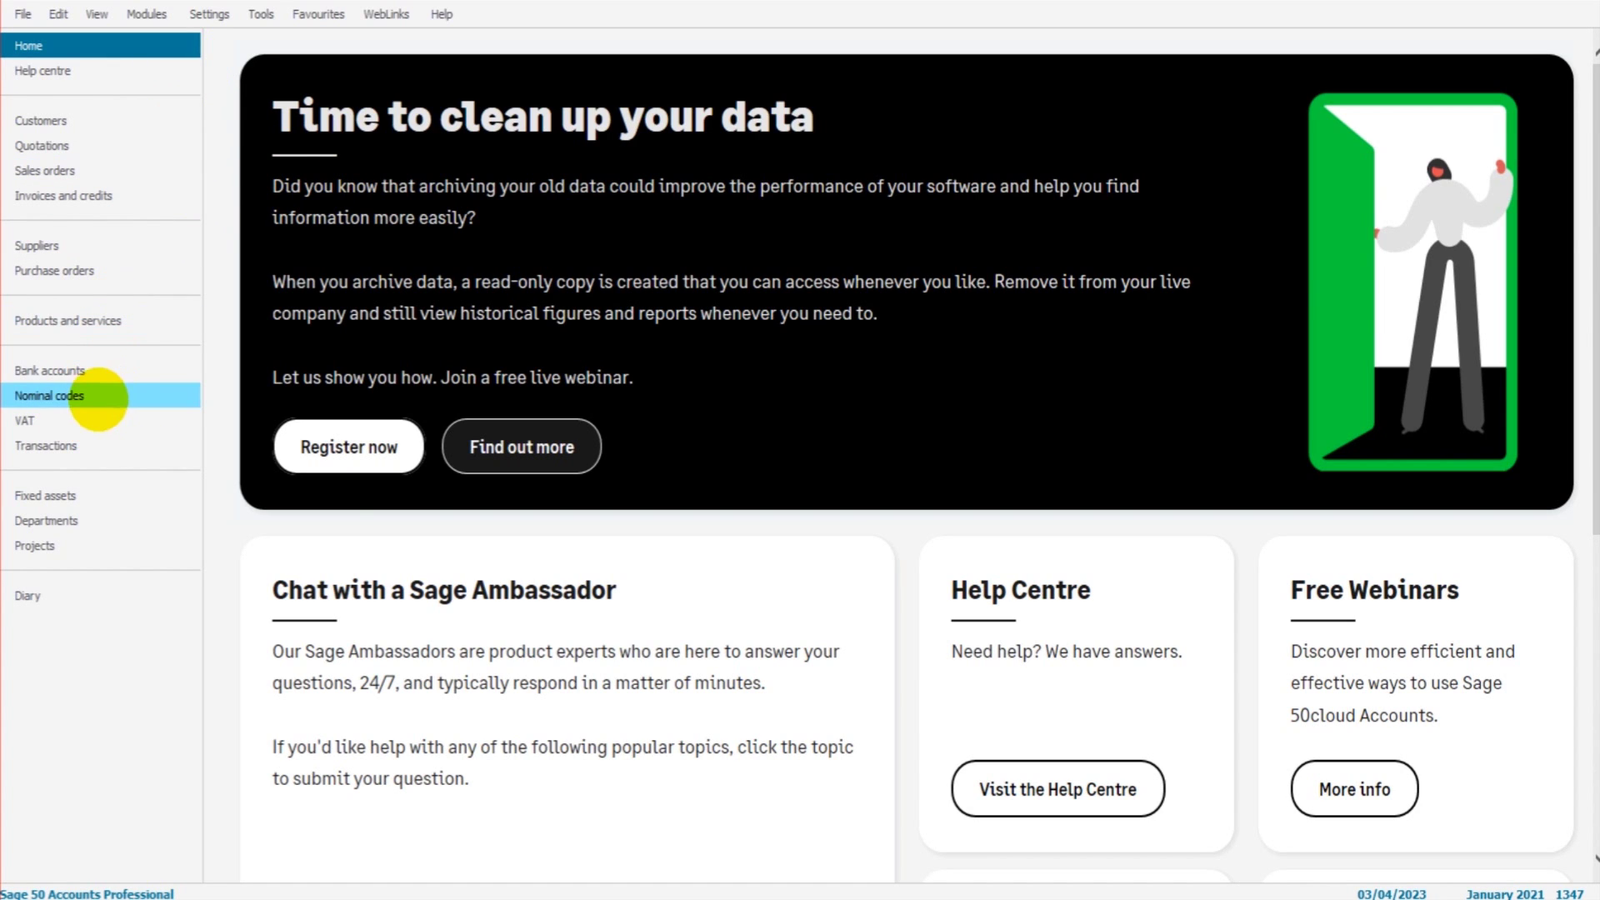
# Show the Nominal codes list of all 157 accounts with their debit and credit balances
pyautogui.click(75, 396)
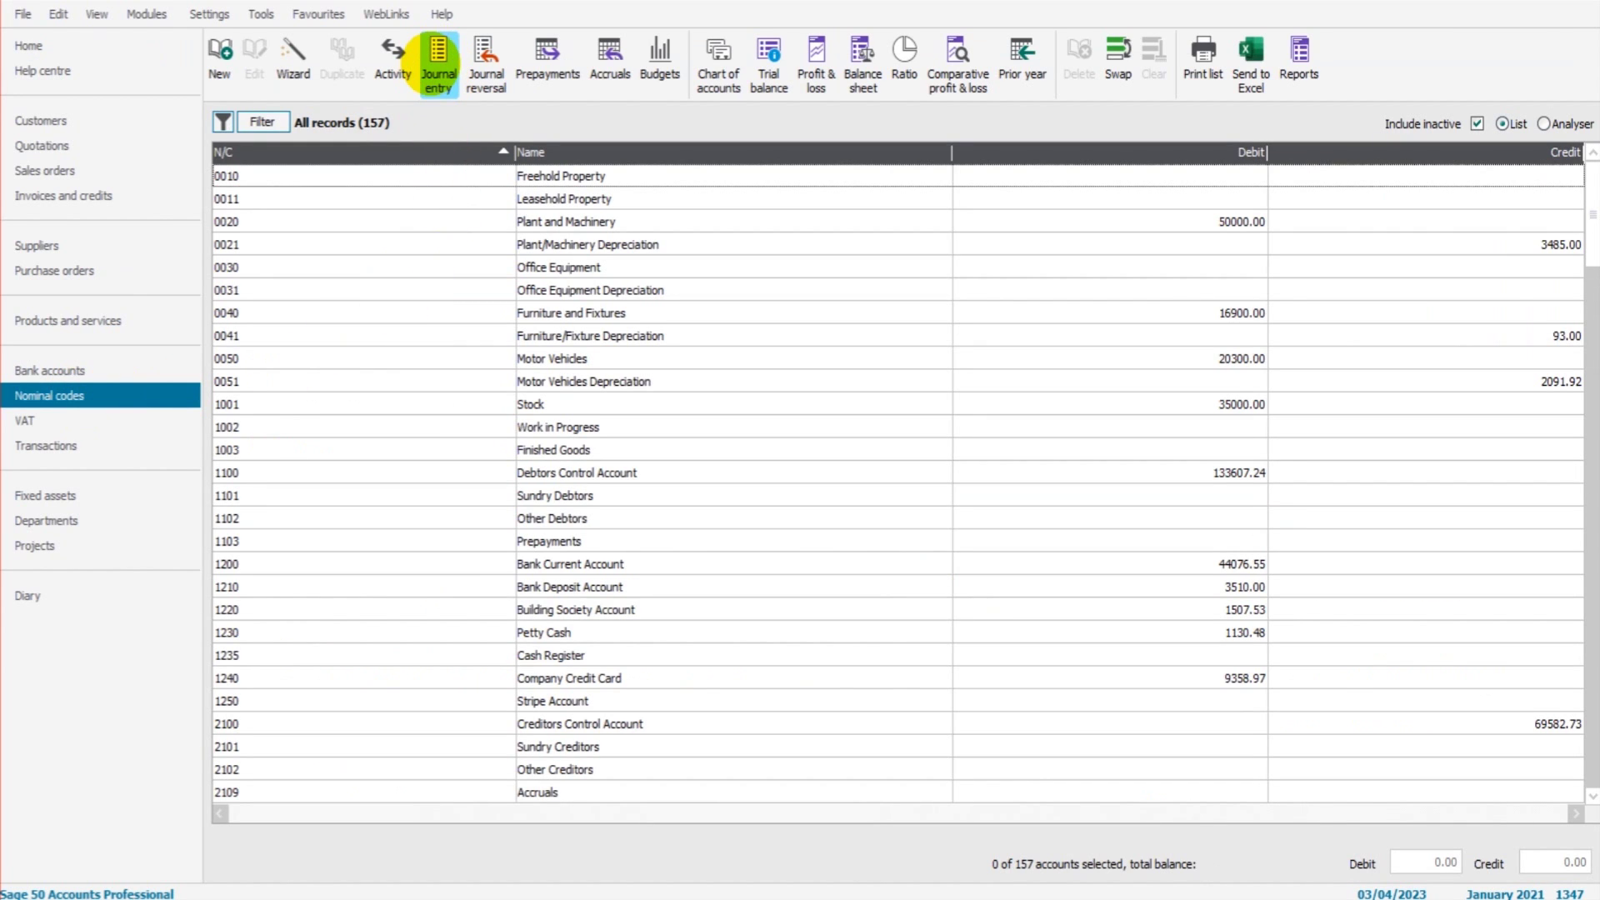
# Hide and restore the Journal entry toolbar shortcut, then start a blank journal entry
pyautogui.rightClick(439, 61)
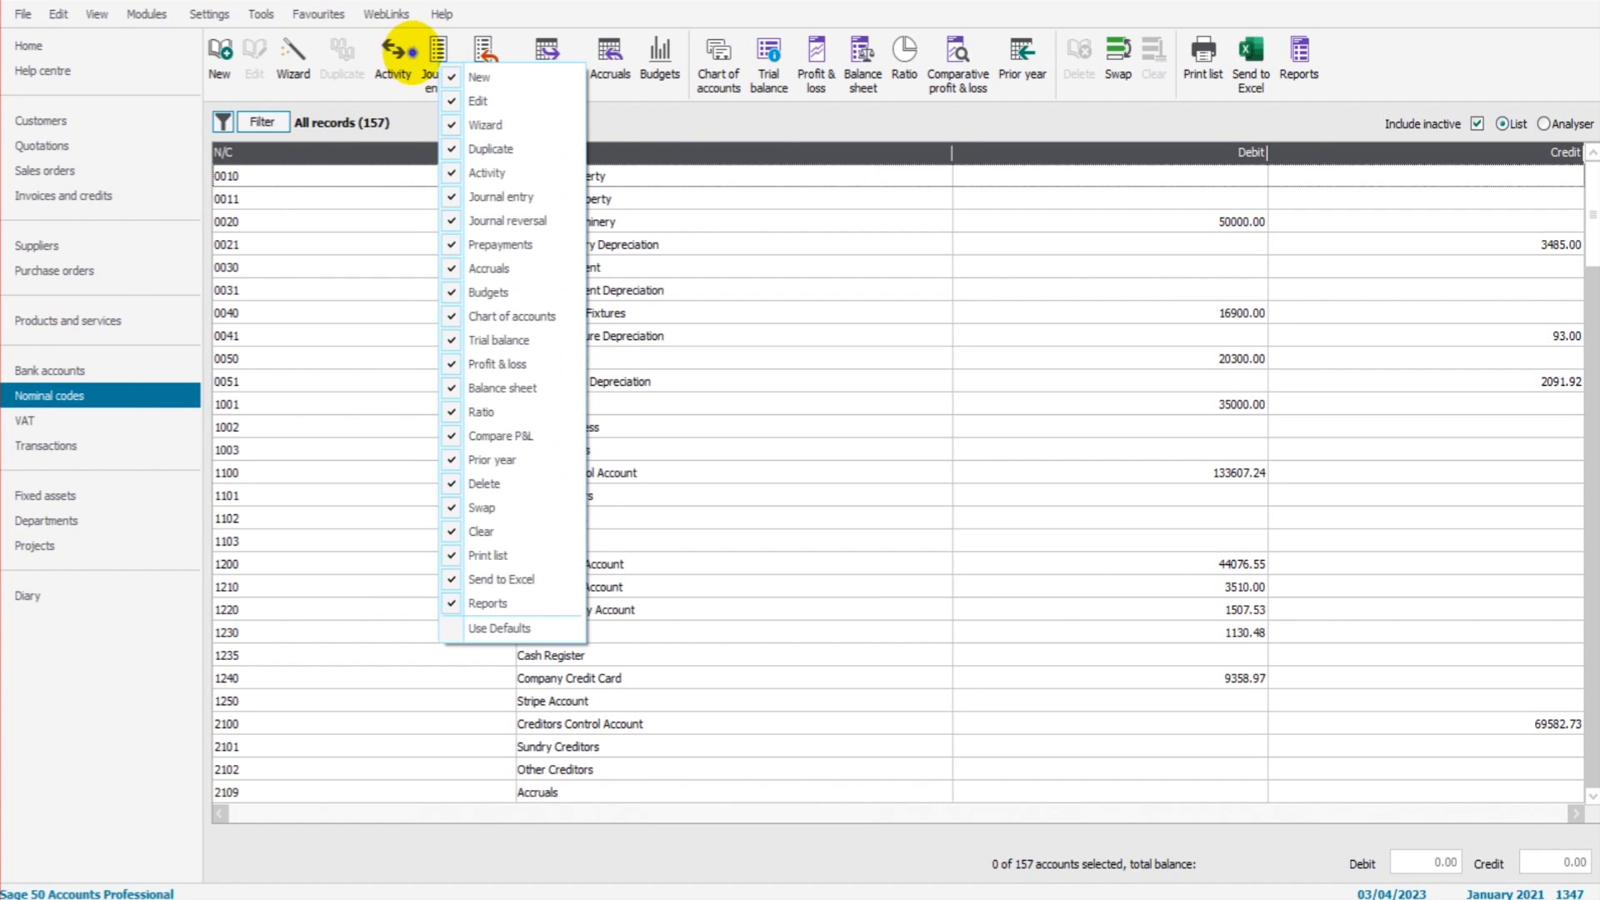
pyautogui.rightClick(413, 55)
pyautogui.rightClick(637, 54)
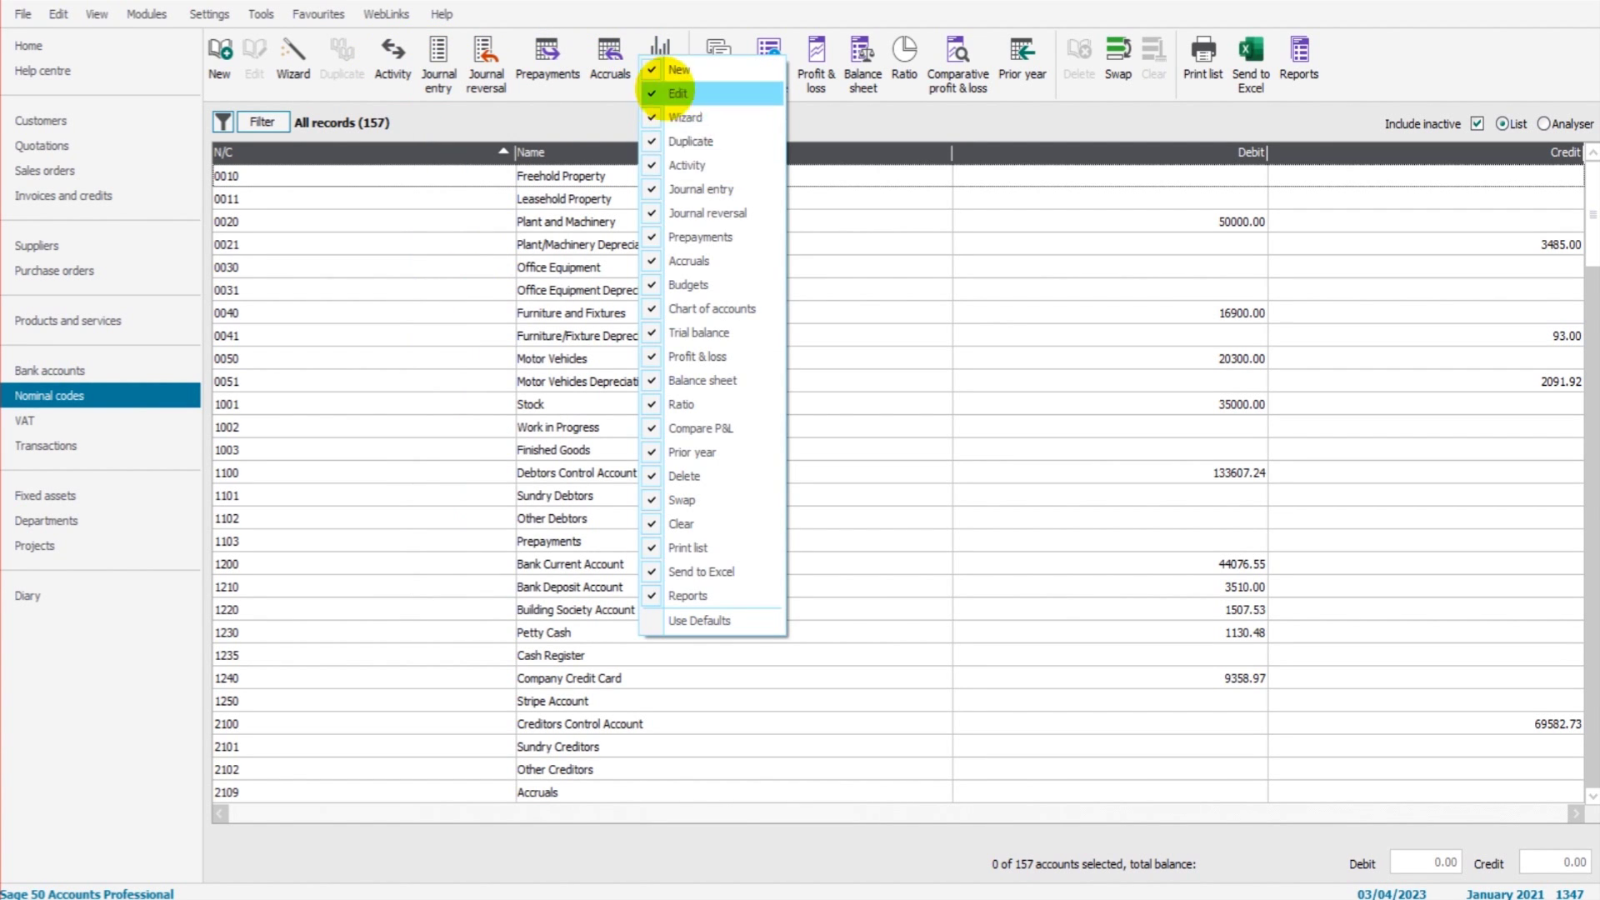
pyautogui.click(698, 187)
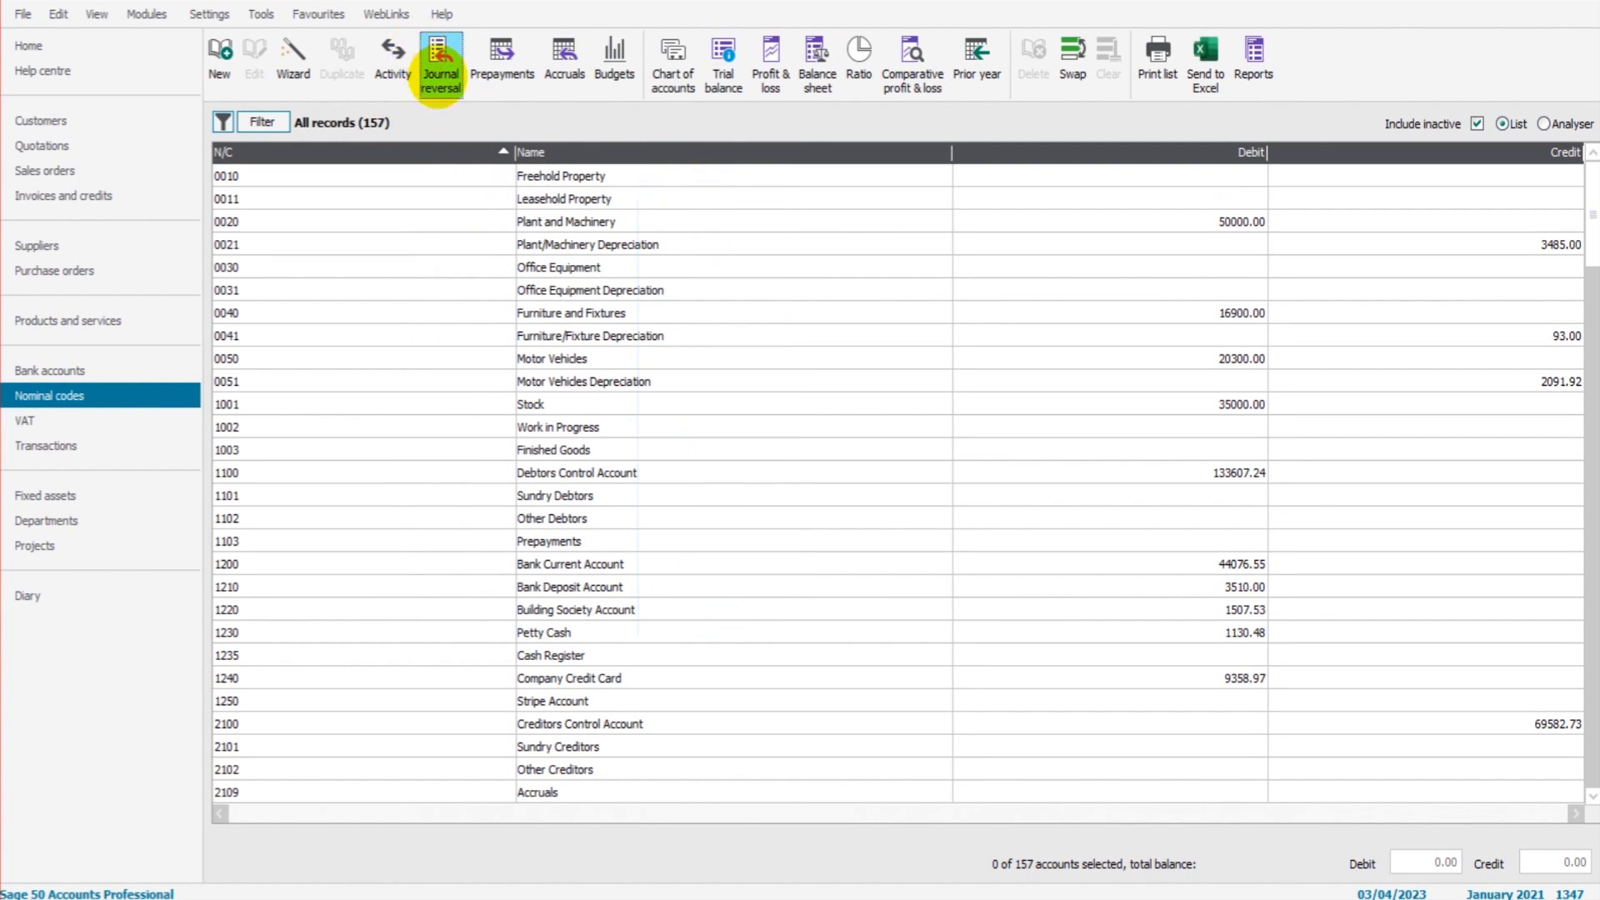
pyautogui.rightClick(503, 67)
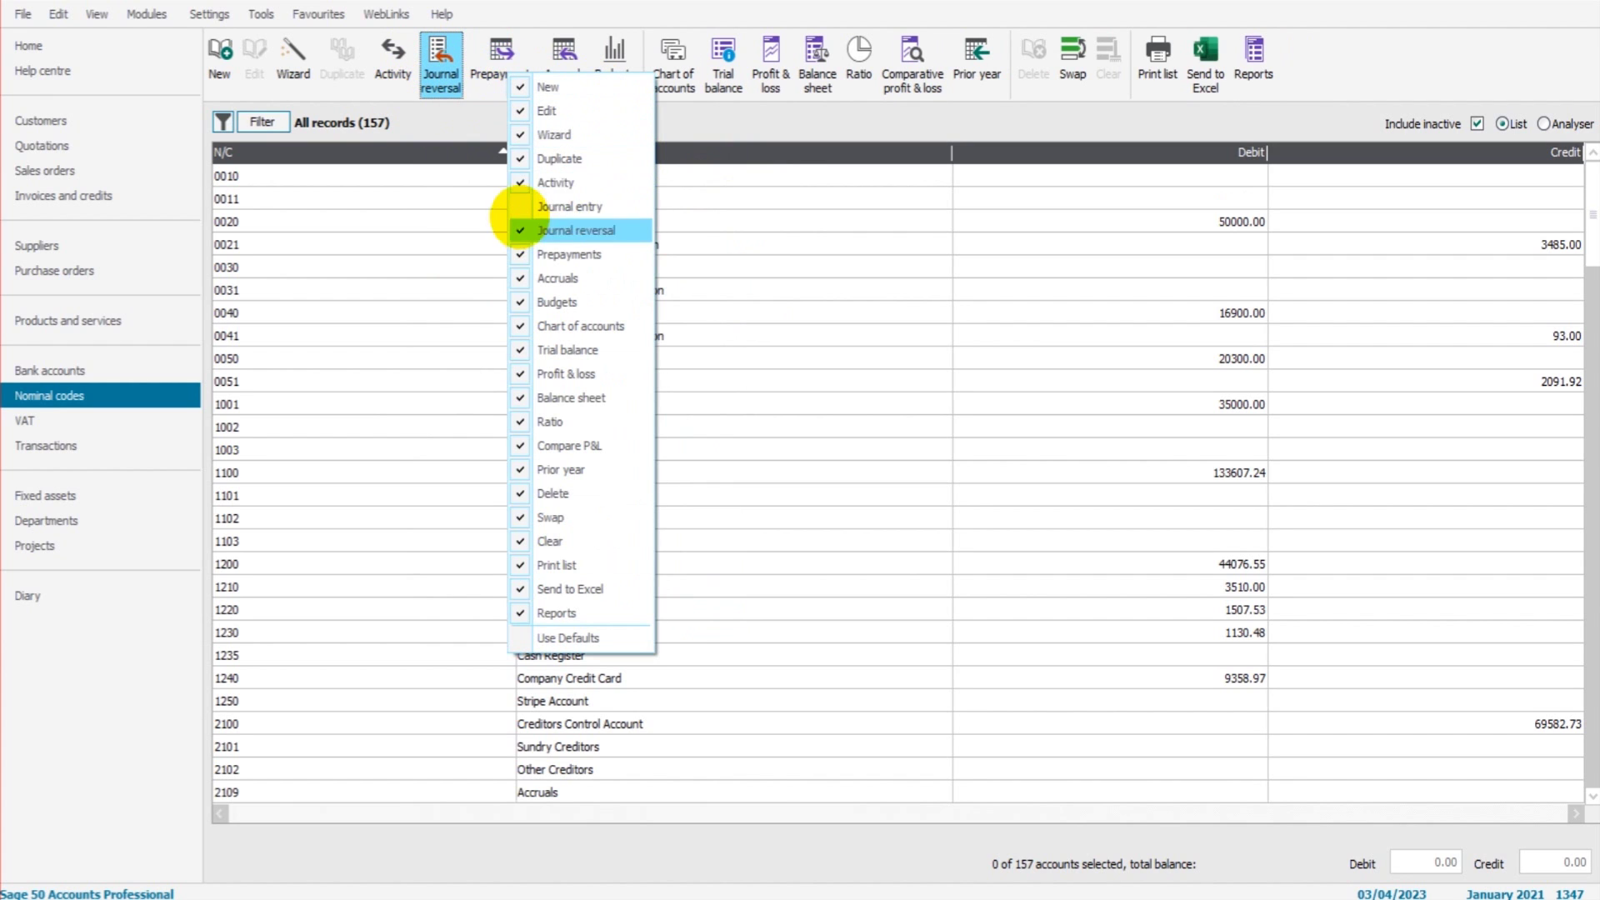
pyautogui.click(550, 205)
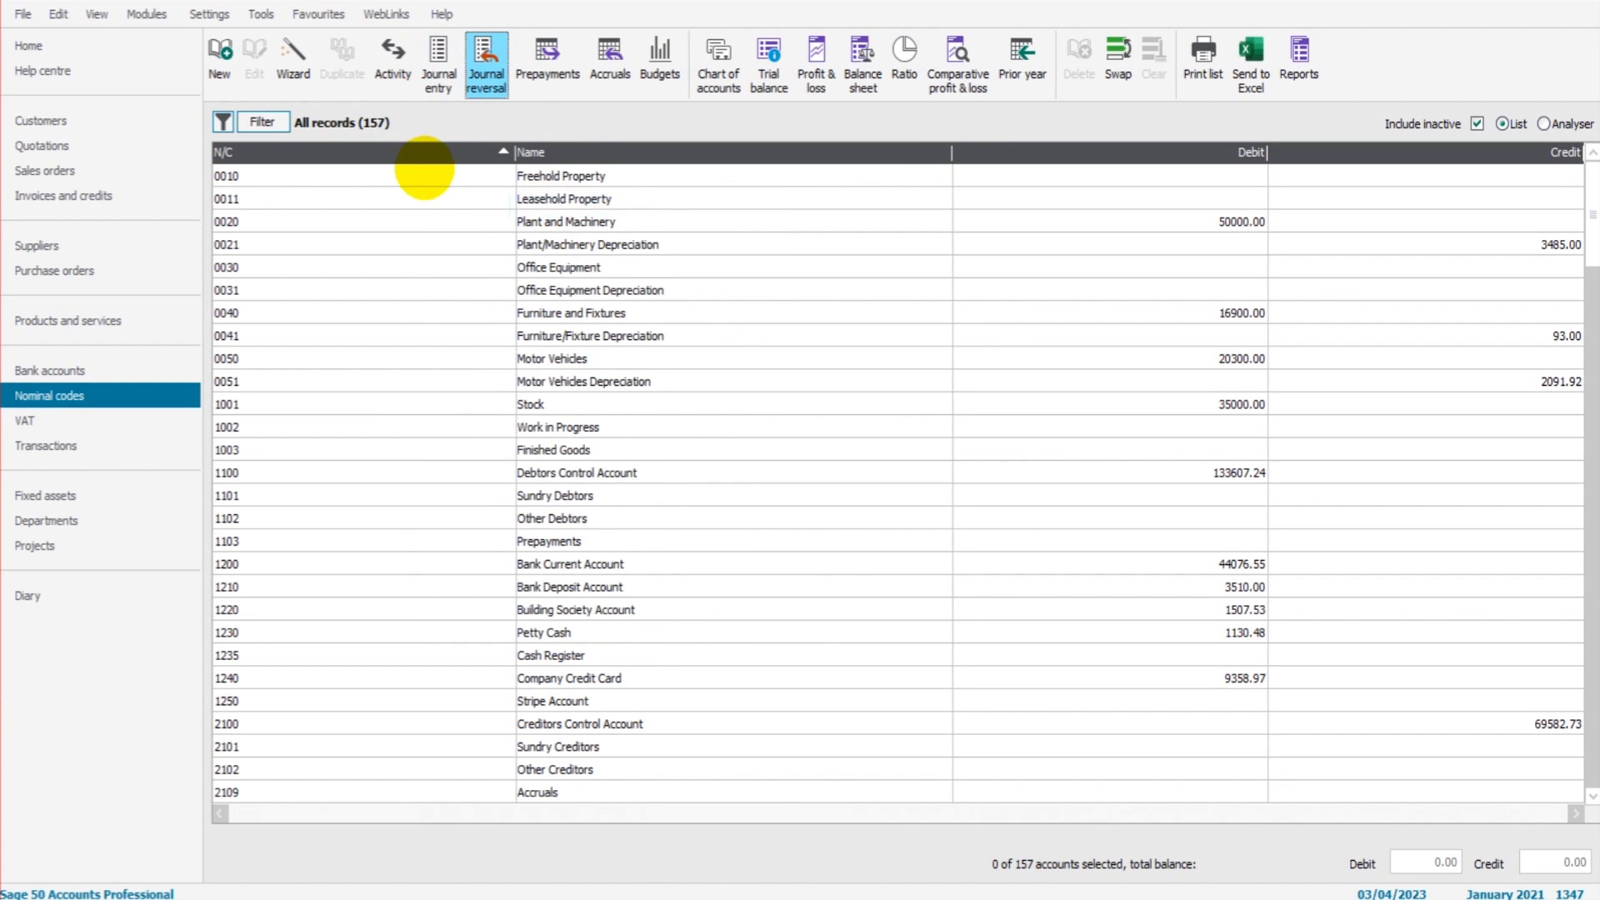
pyautogui.click(437, 65)
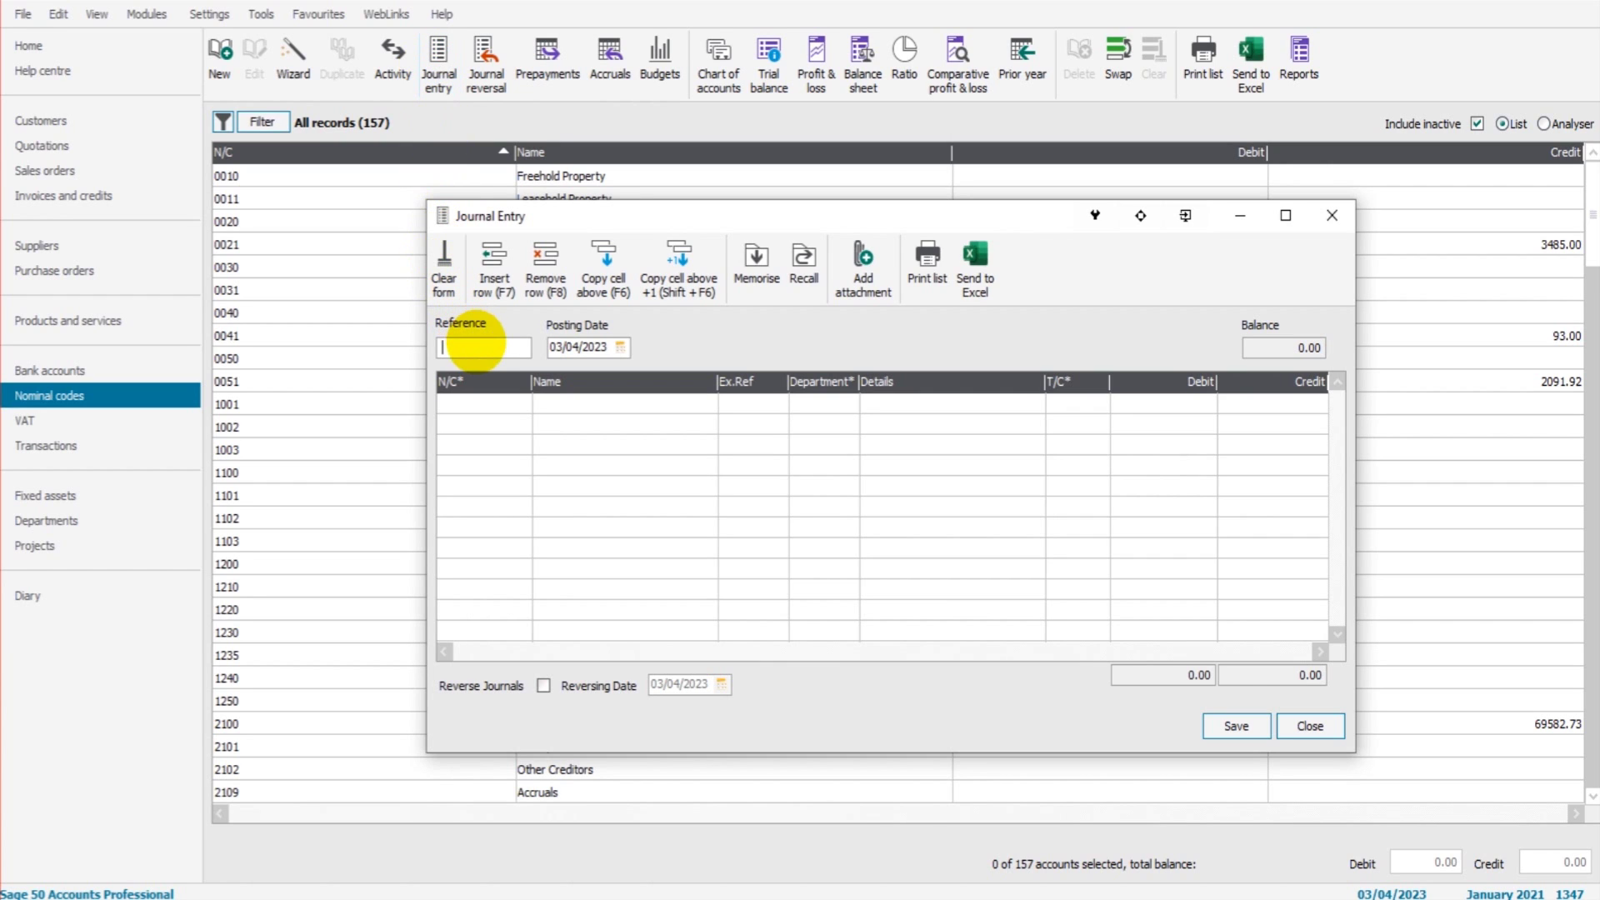
# Give the journal reference dfdsfdf and posting date 31/03/2023, accepting the outside-financial-year warning
pyautogui.write('dfdsfdf')
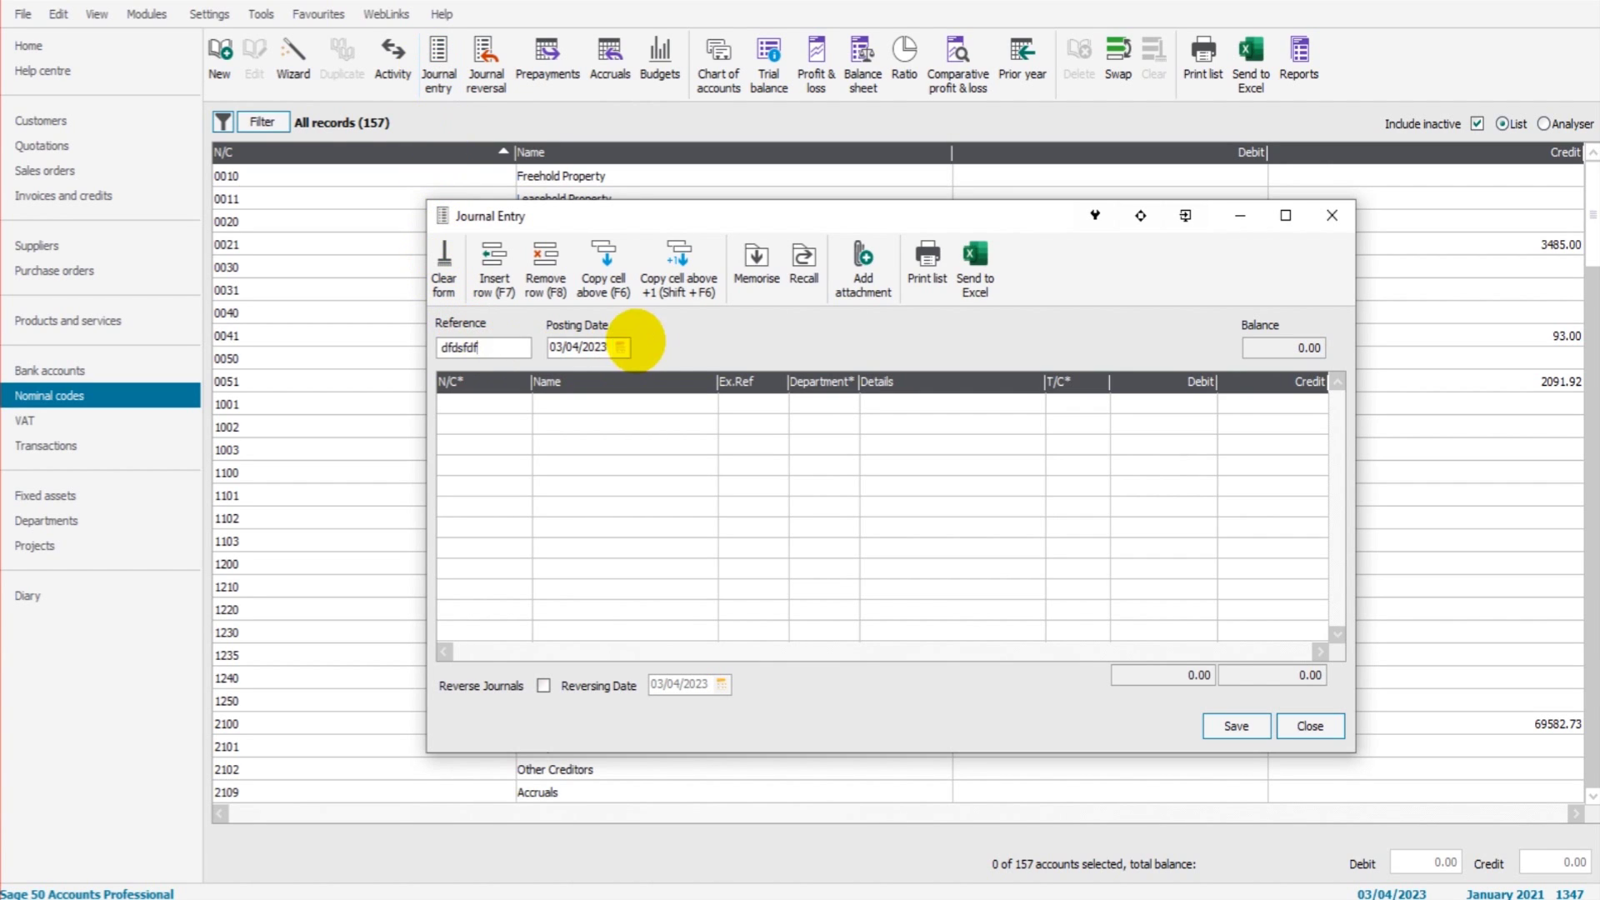
pyautogui.click(620, 347)
pyautogui.click(587, 369)
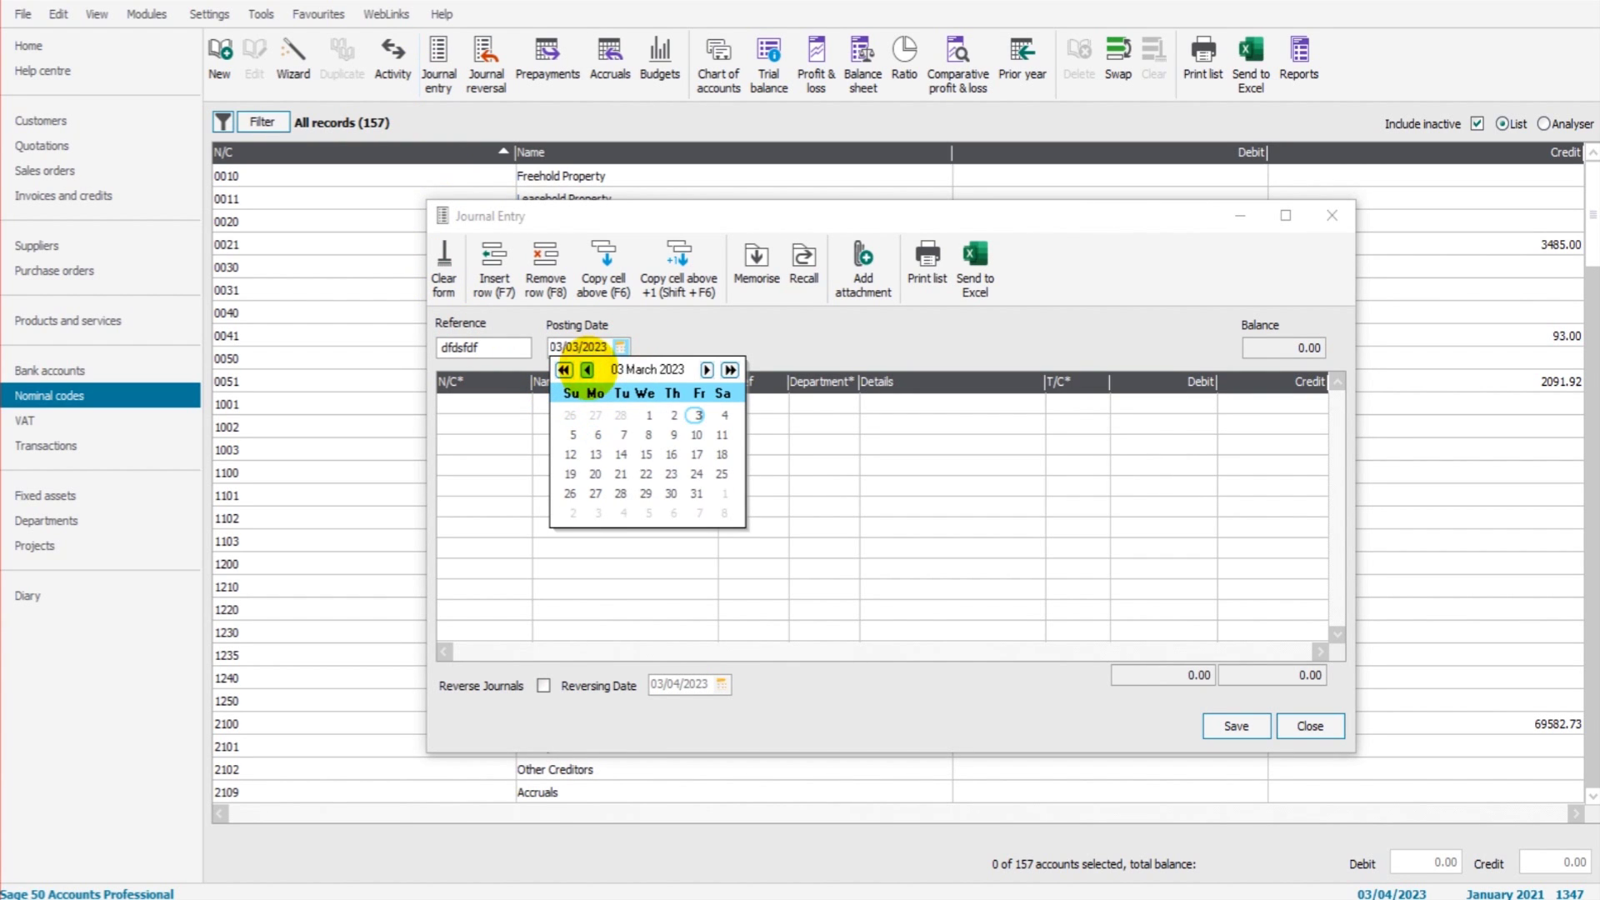
pyautogui.click(697, 494)
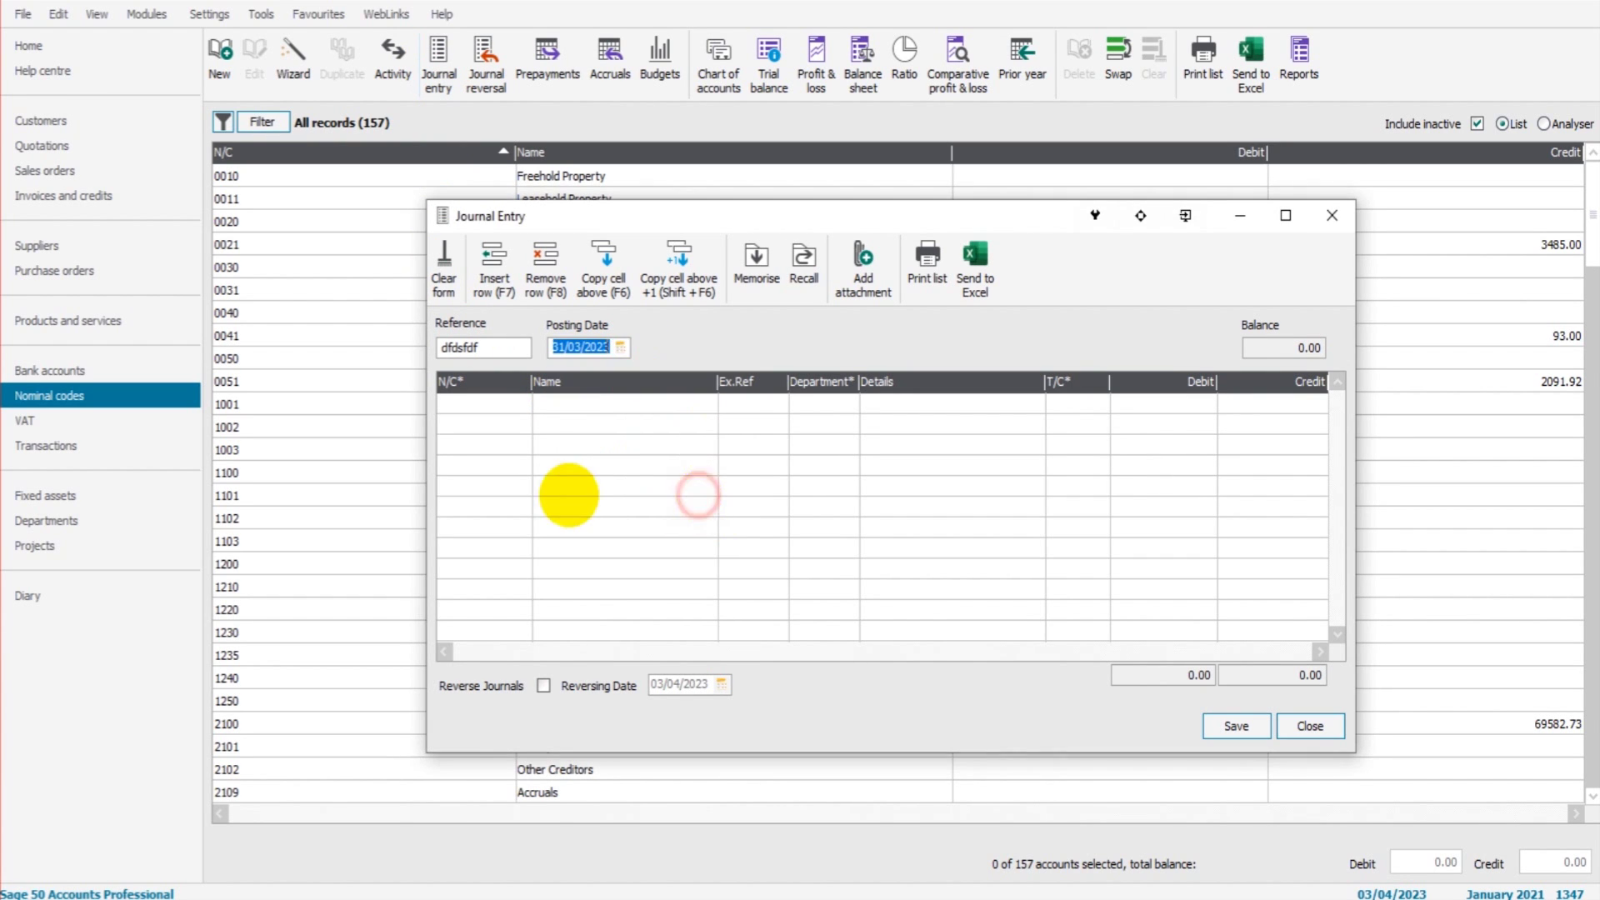
pyautogui.click(511, 404)
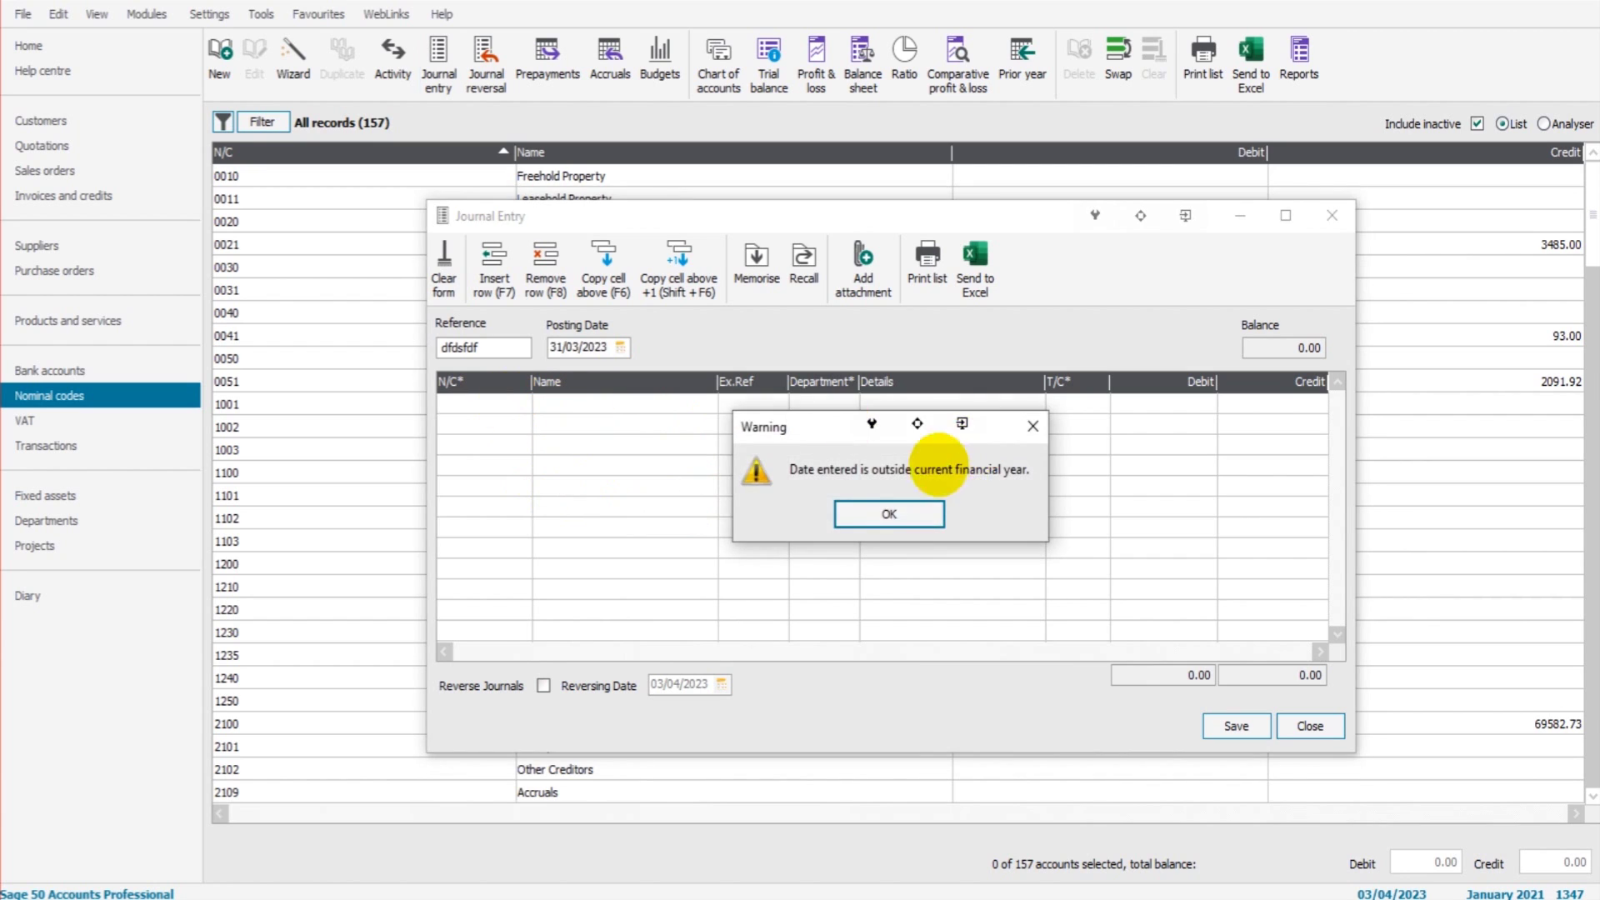
pyautogui.click(900, 516)
# Add line one: 4000 Bar Sales, details 'sadasdasdjm', debit 5000.00
pyautogui.write('4000')
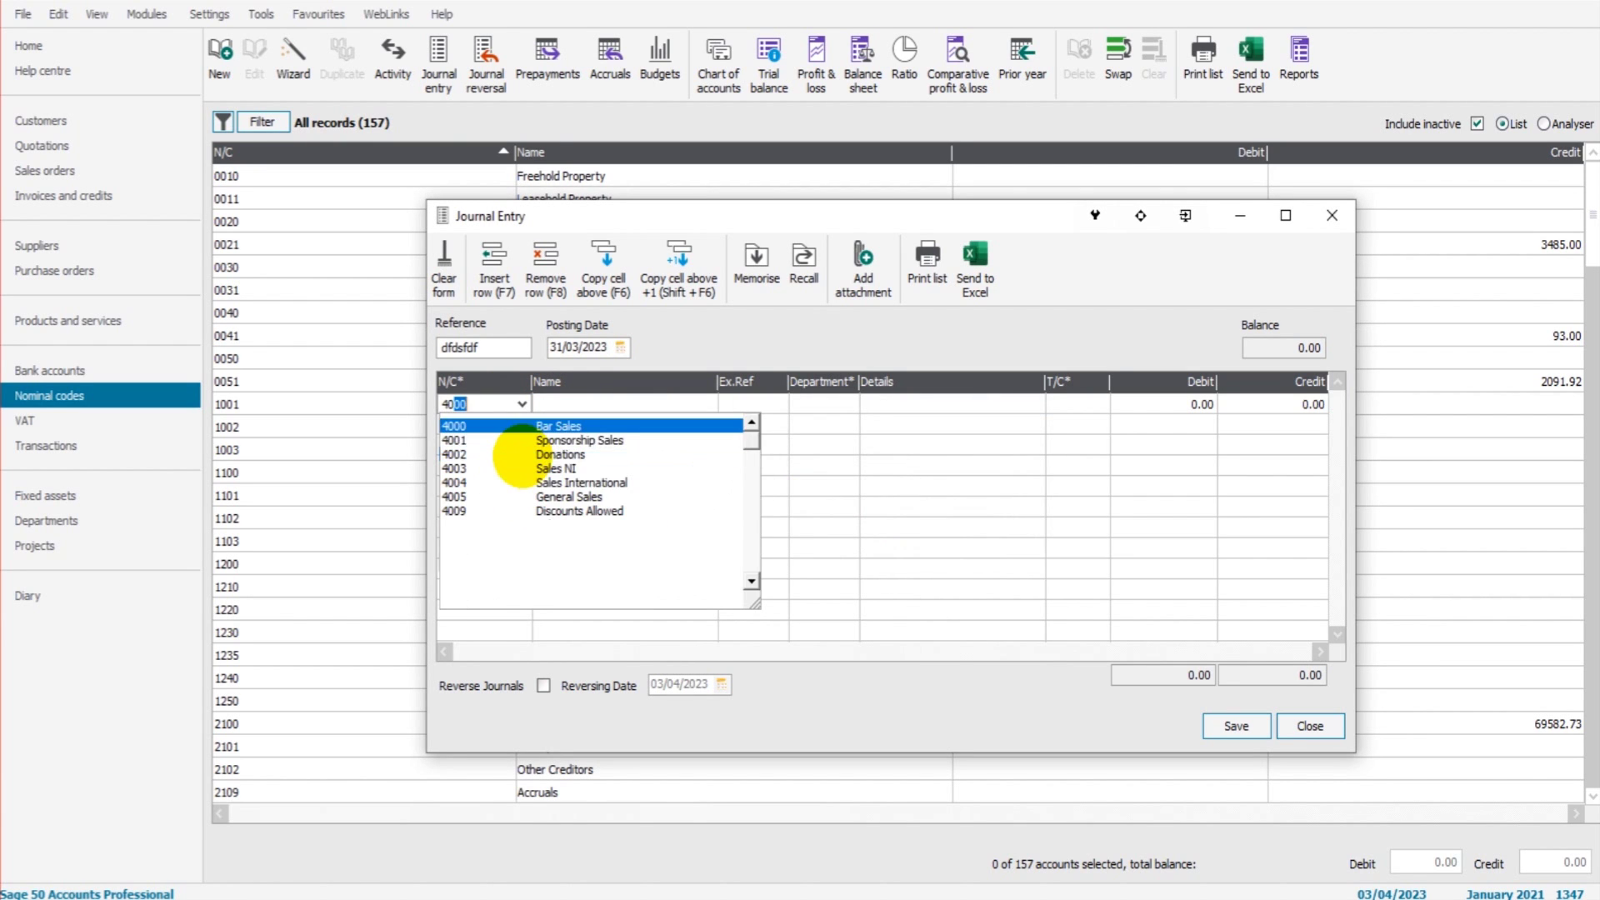
pyautogui.click(559, 425)
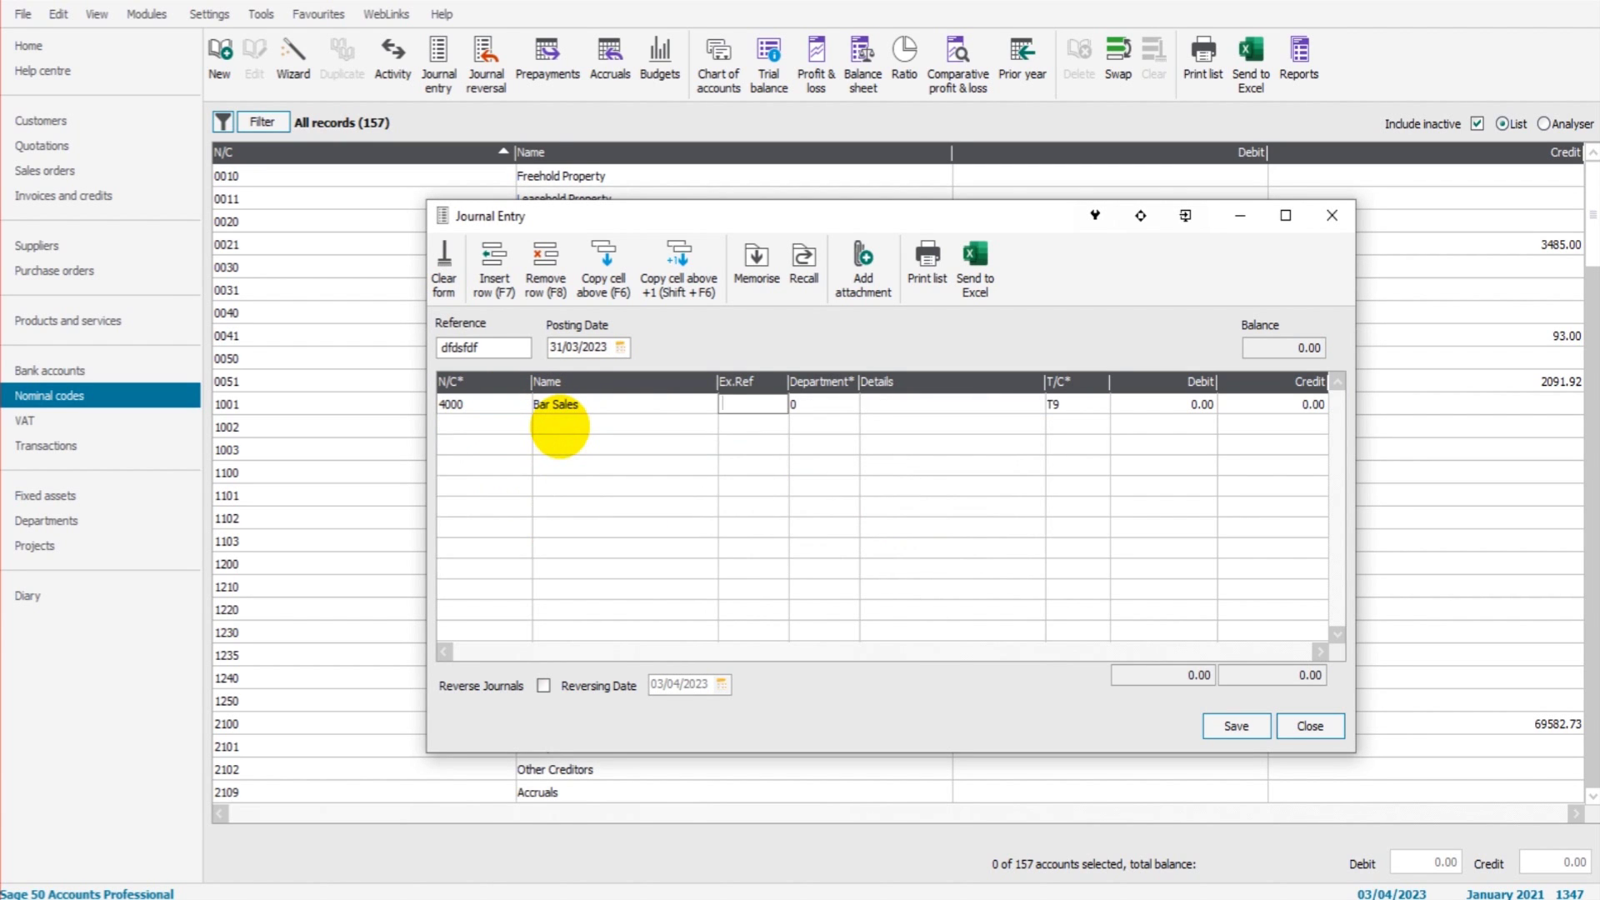
pyautogui.press('Tab')
pyautogui.press('Tab')
pyautogui.write('sadasdasdjm')
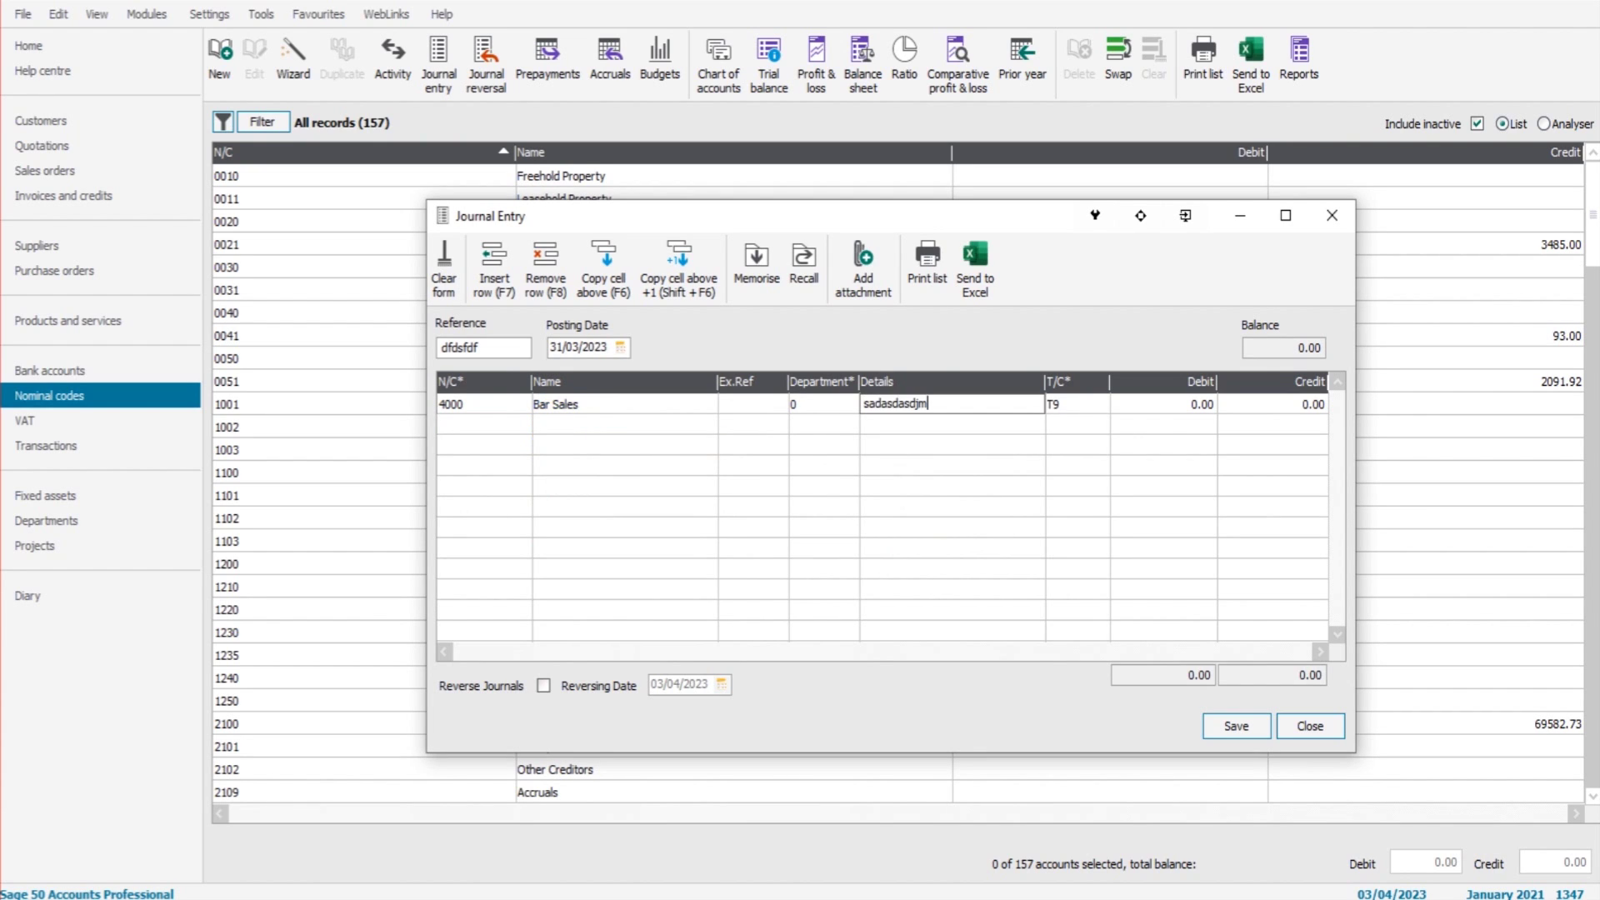
pyautogui.press('Tab')
pyautogui.press('Tab')
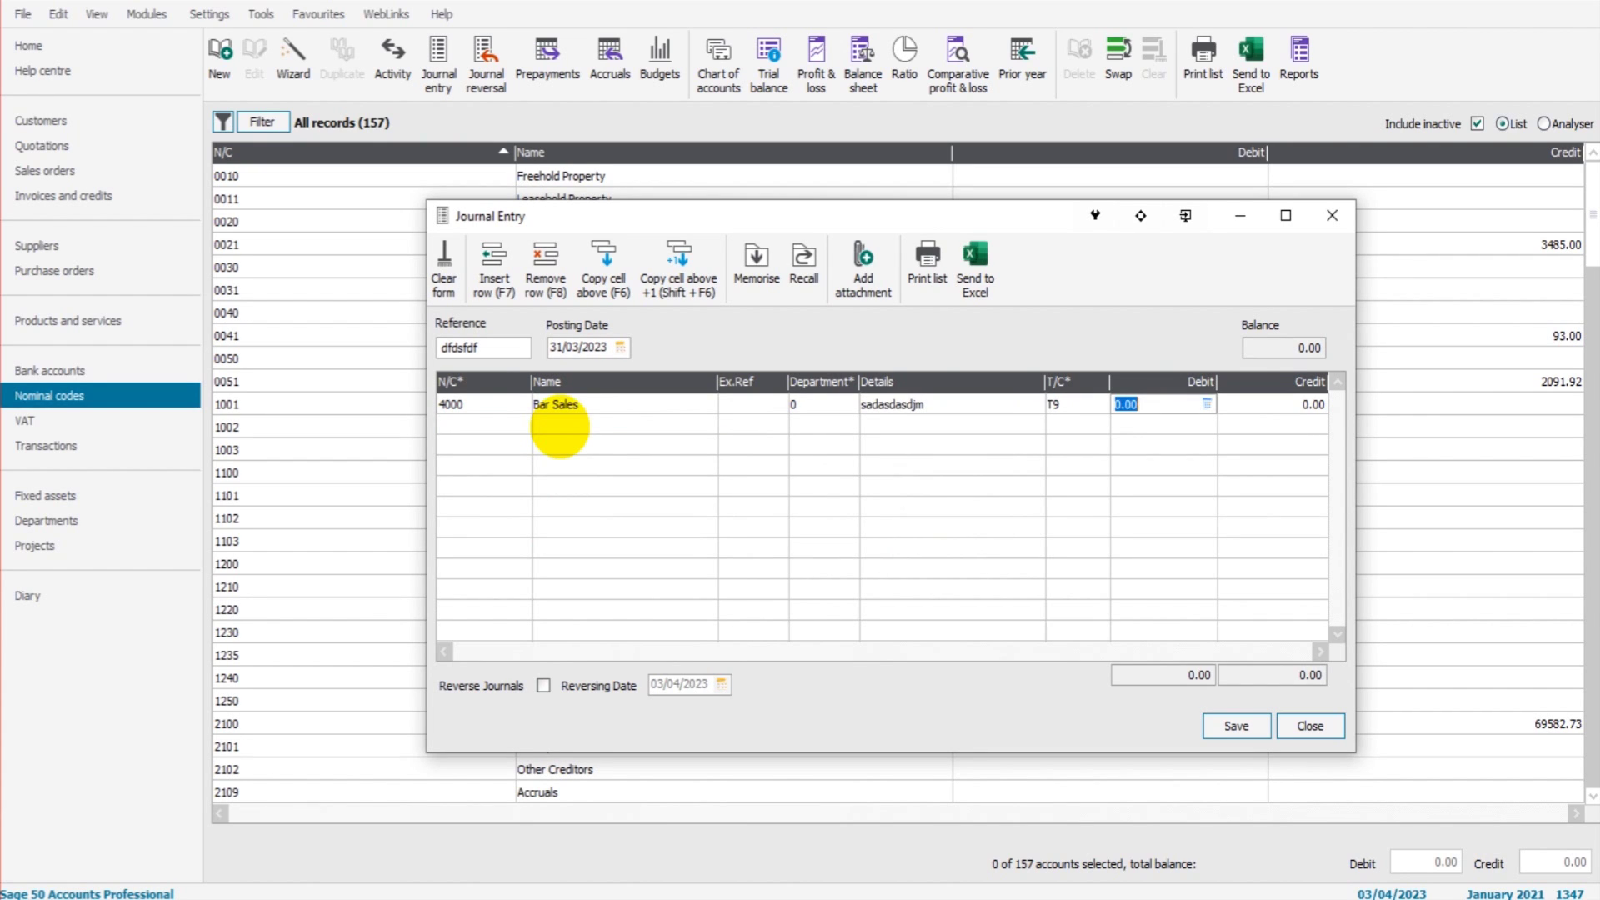
pyautogui.write('5000')
pyautogui.press('Tab')
pyautogui.press('Tab')
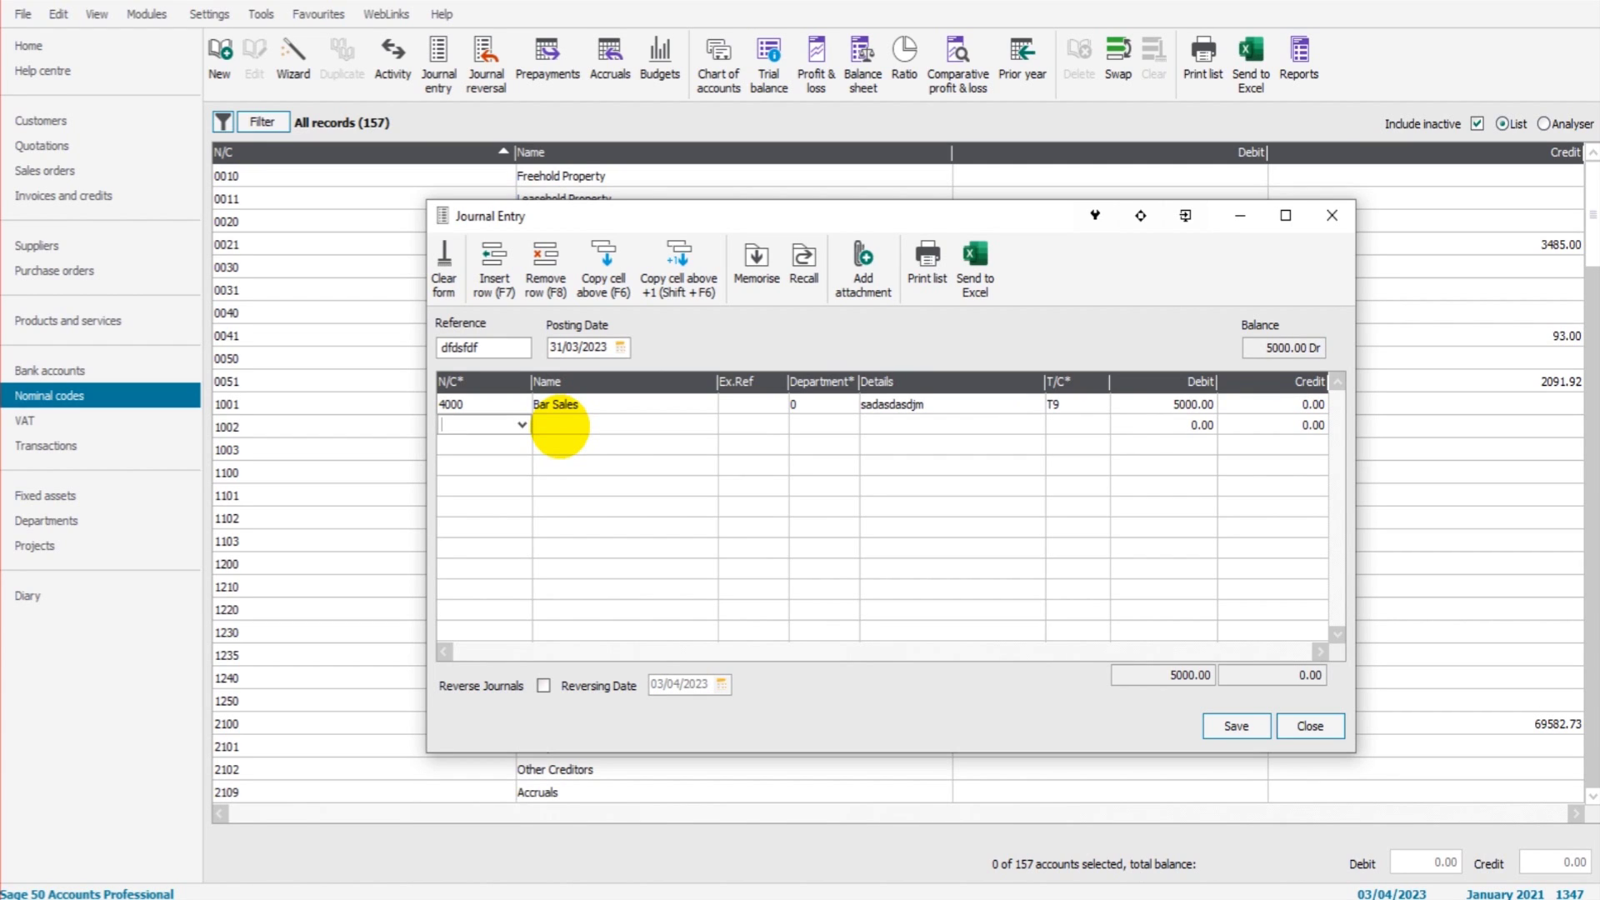
# Add line two: 7801 Cleaning with a 5000.00 credit, balancing the journal at 0.00
pyautogui.write('7801')
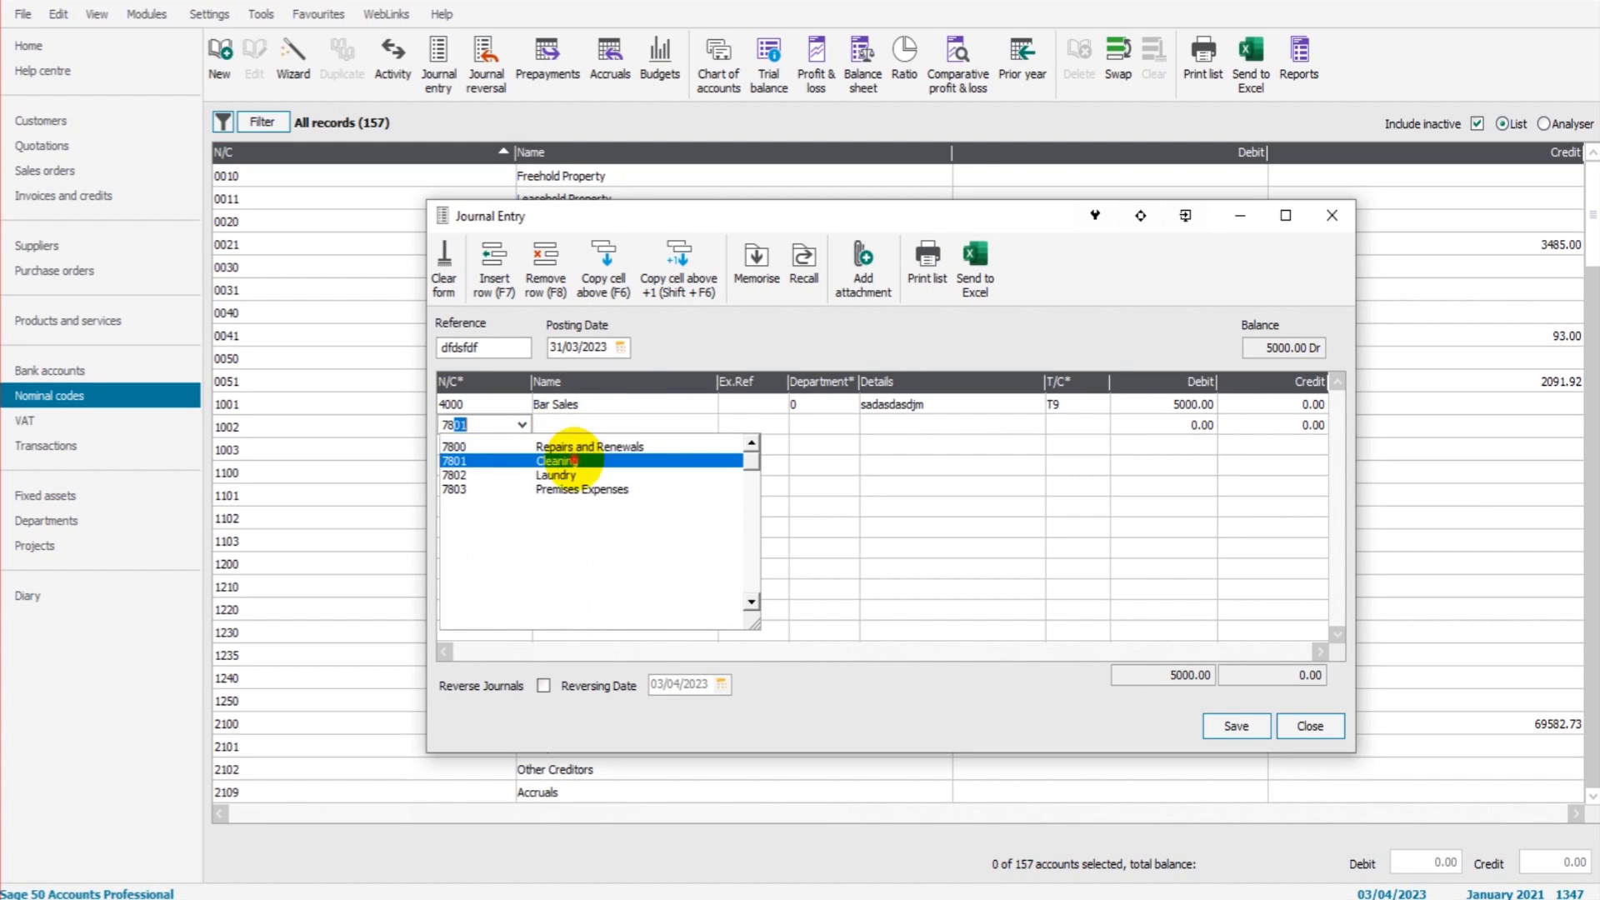
pyautogui.click(573, 461)
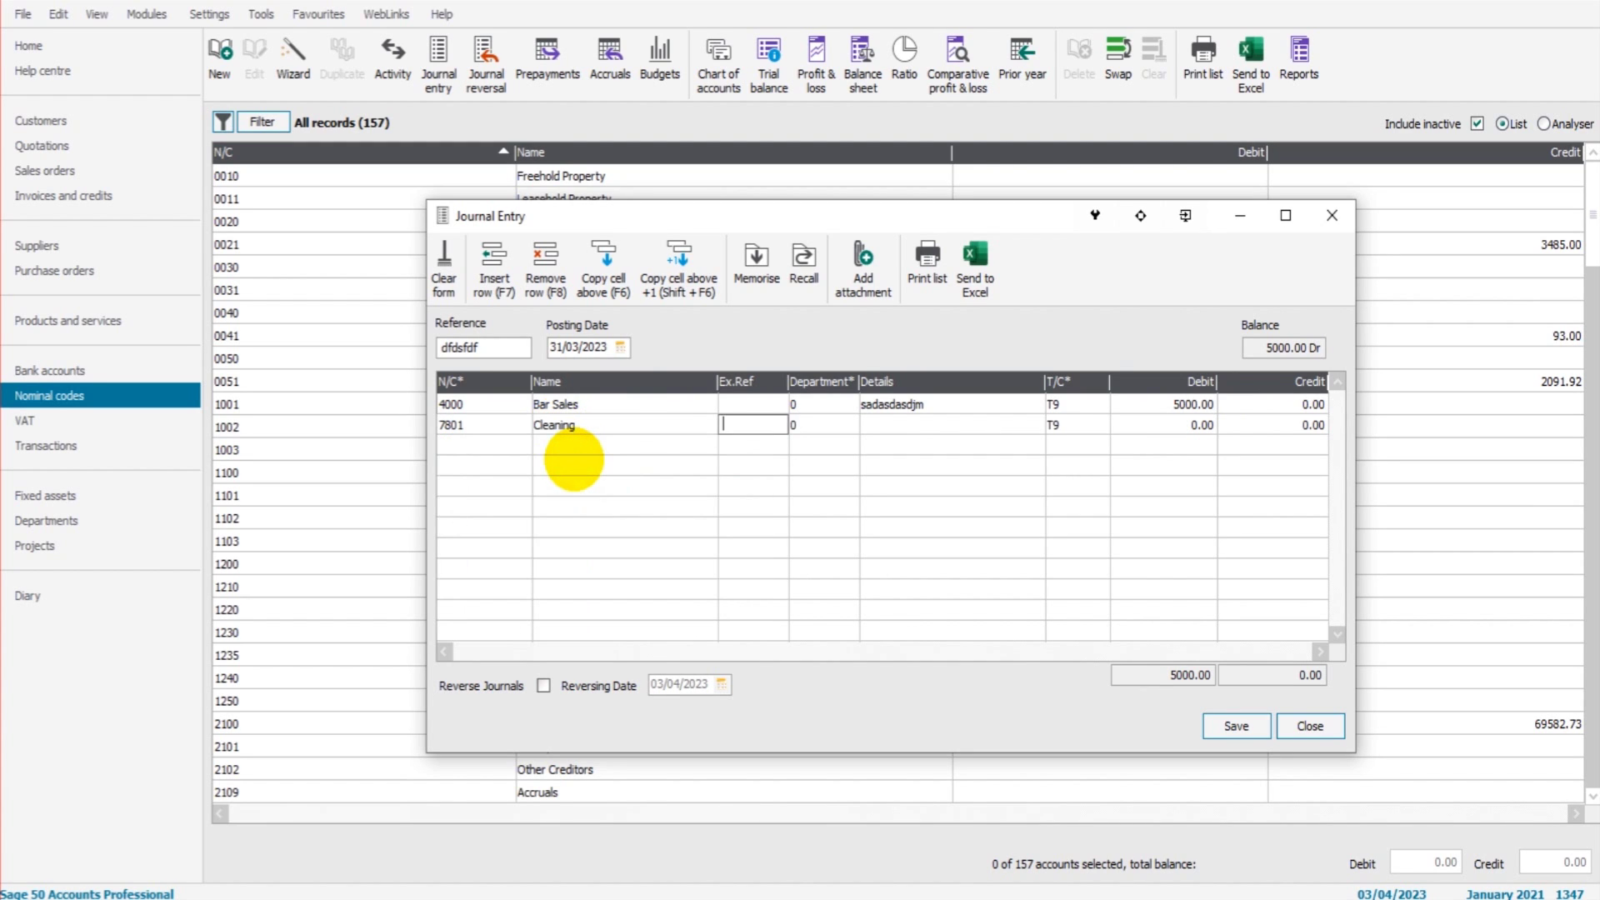
pyautogui.press('Tab')
pyautogui.press('Tab')
pyautogui.press('Tab')
pyautogui.press('Tab')
pyautogui.press('Tab')
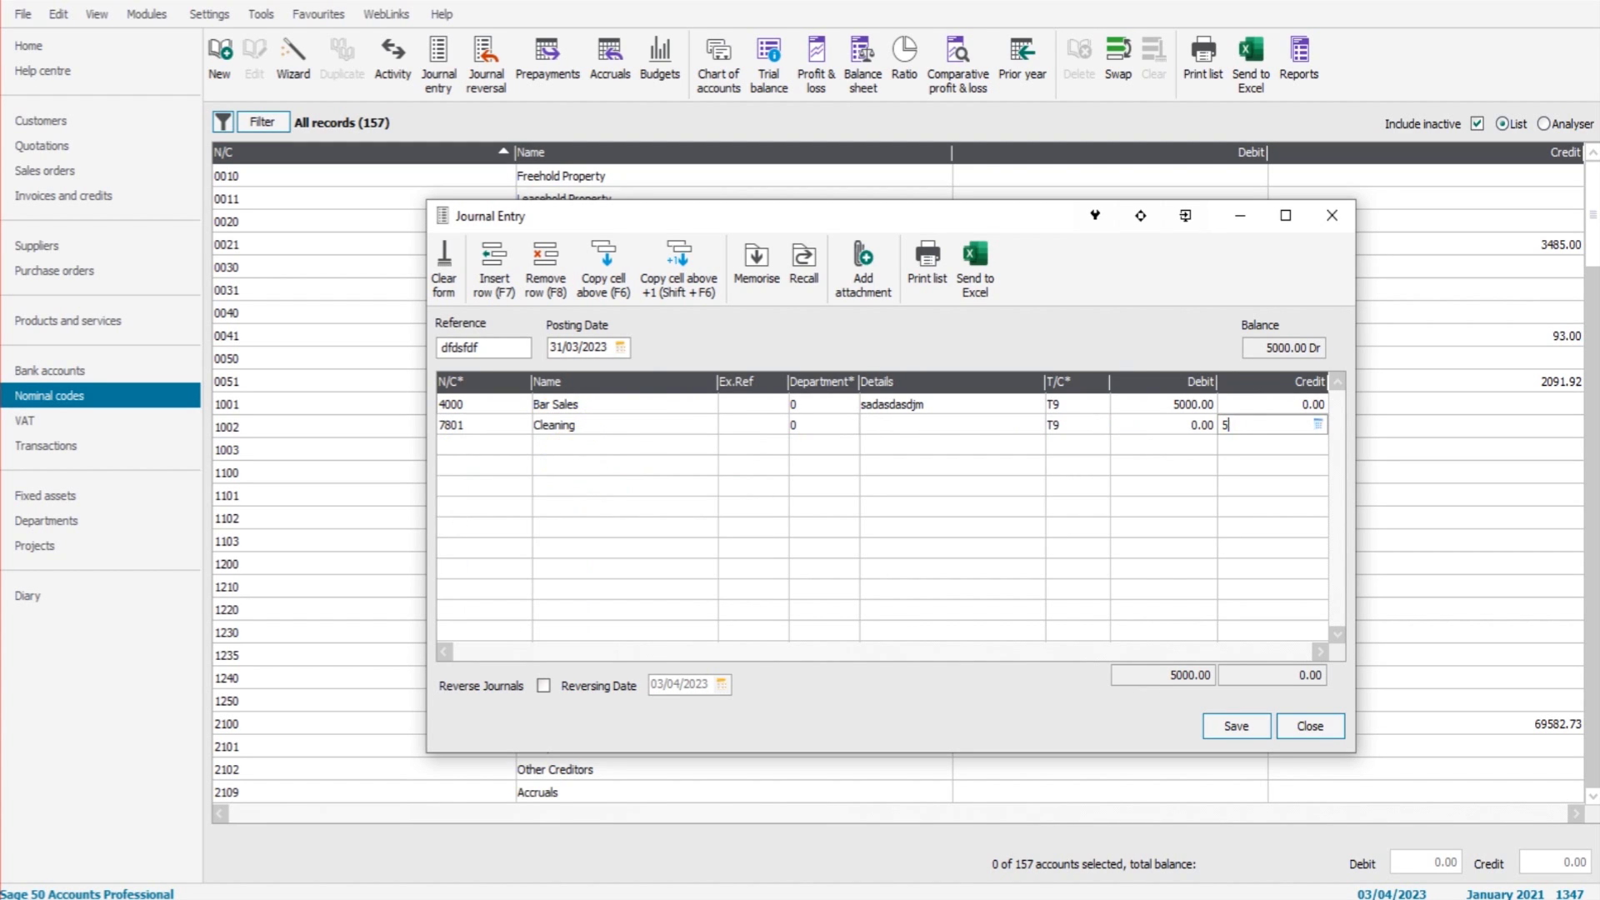
pyautogui.write('5000')
pyautogui.press('Tab')
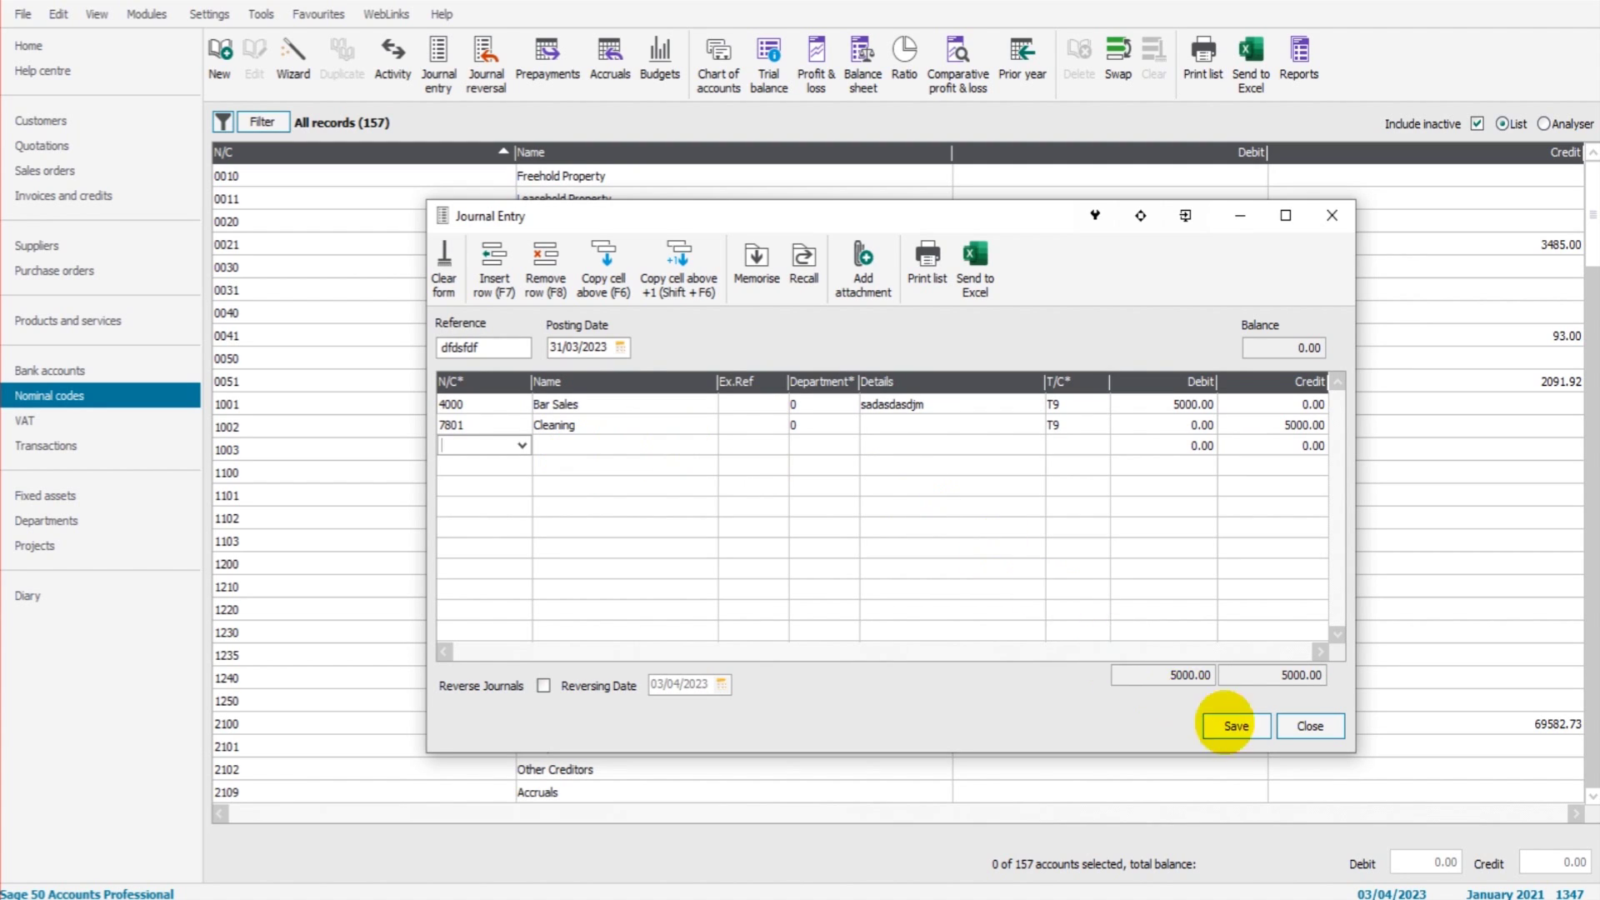
pyautogui.click(1236, 726)
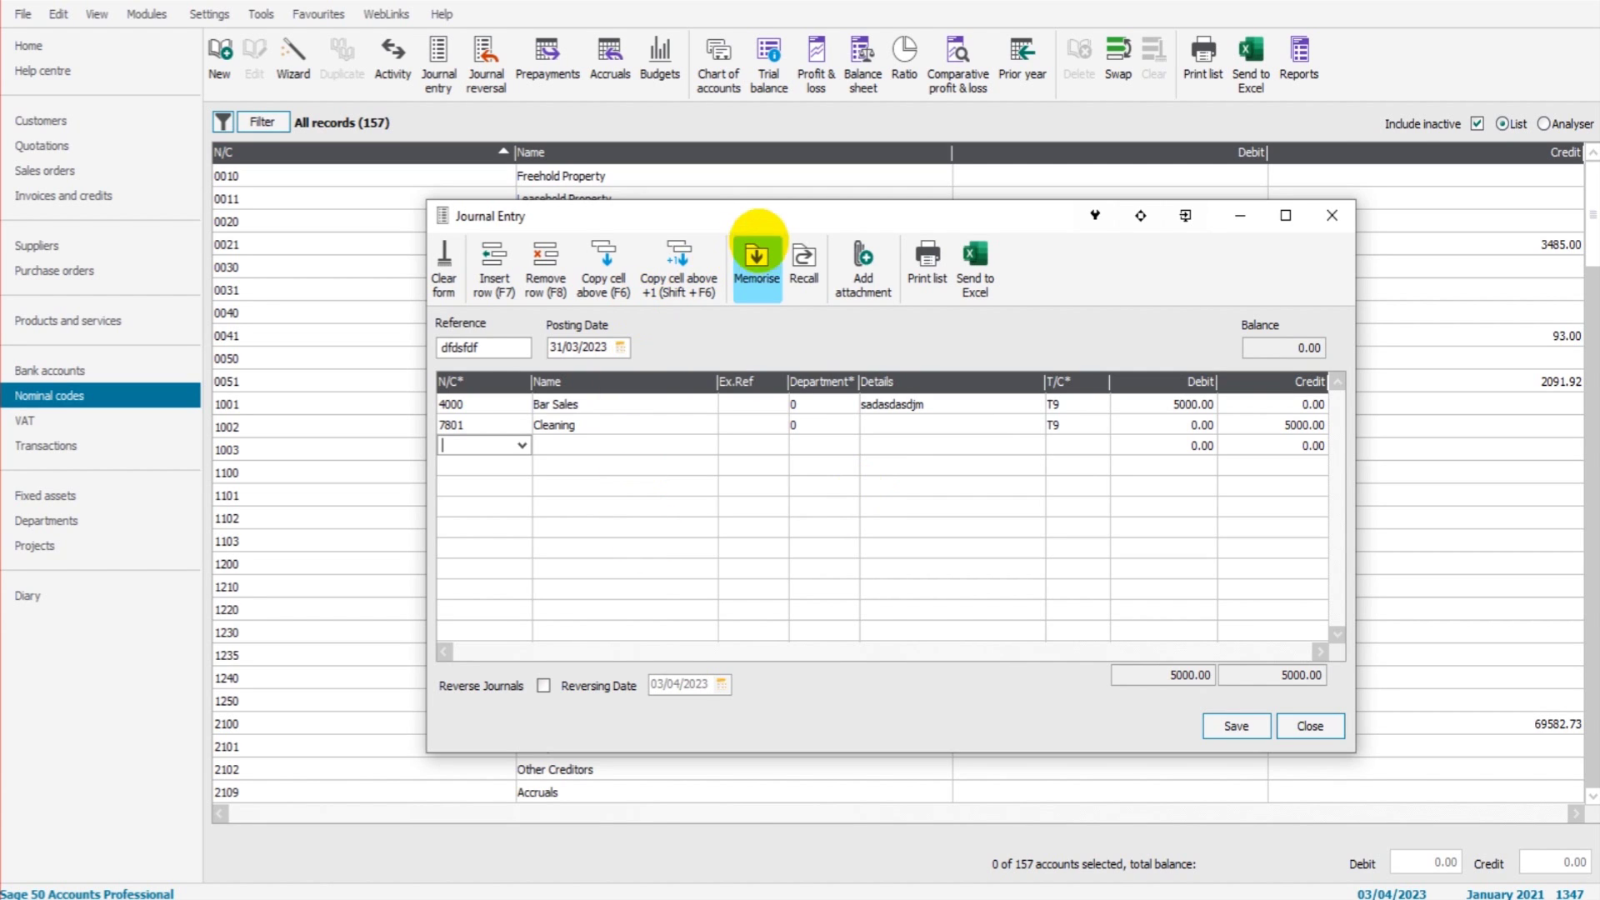
# Memorise the journal as MONTH END, described 'Accruals and prepayments', then close the journal window
pyautogui.click(755, 265)
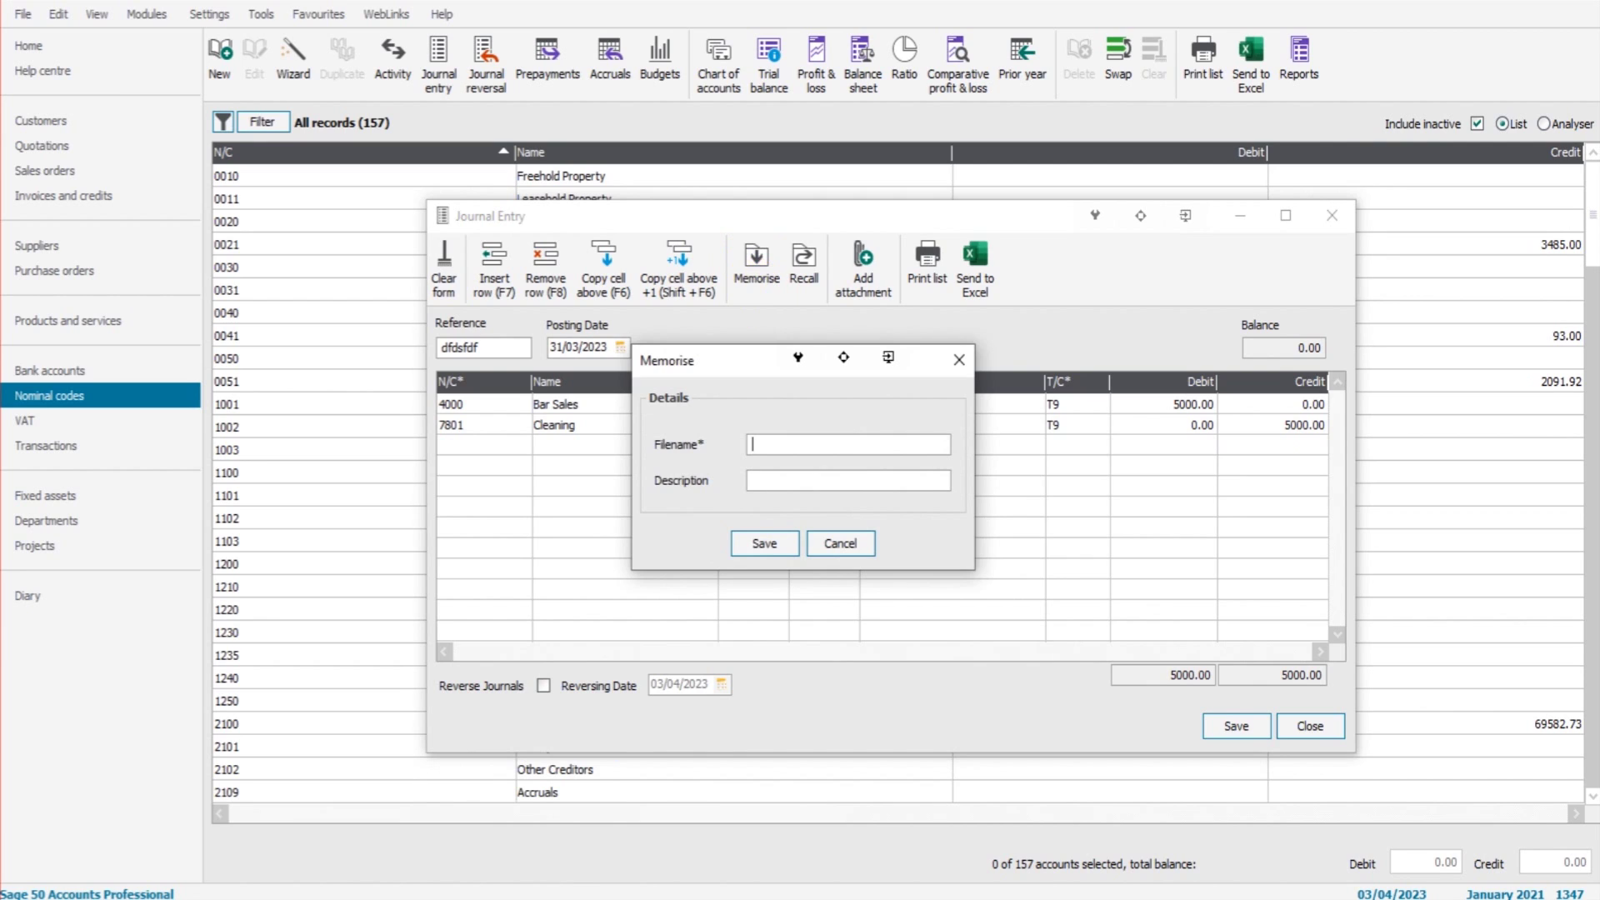
pyautogui.write('MONTH END')
pyautogui.press('Tab')
pyautogui.write('Accruals and prepayments')
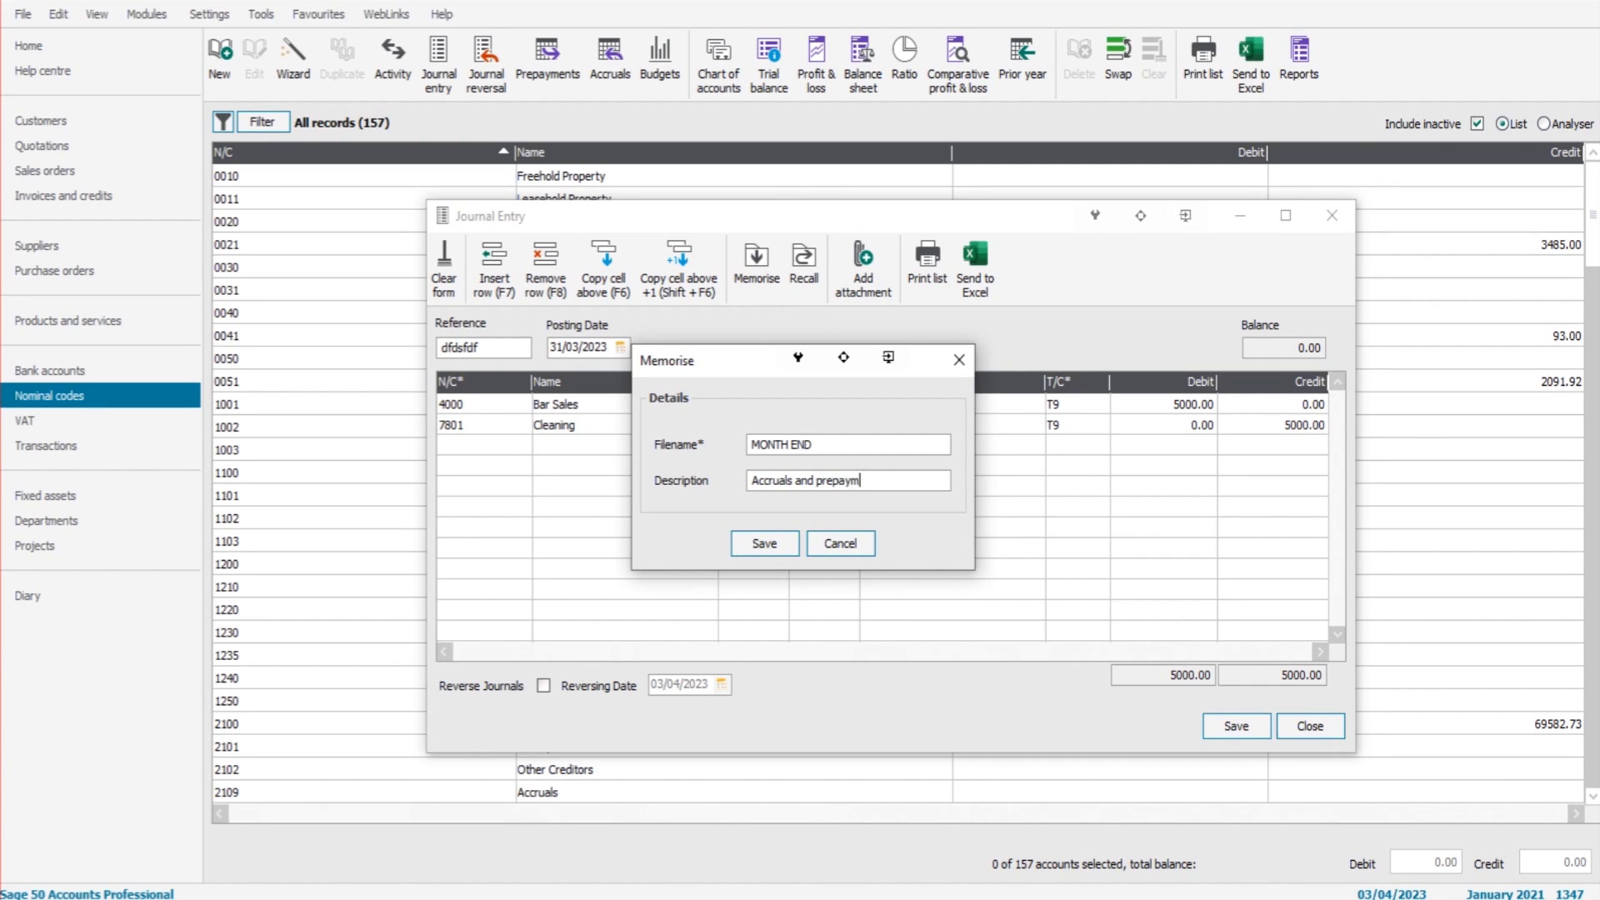
pyautogui.click(759, 543)
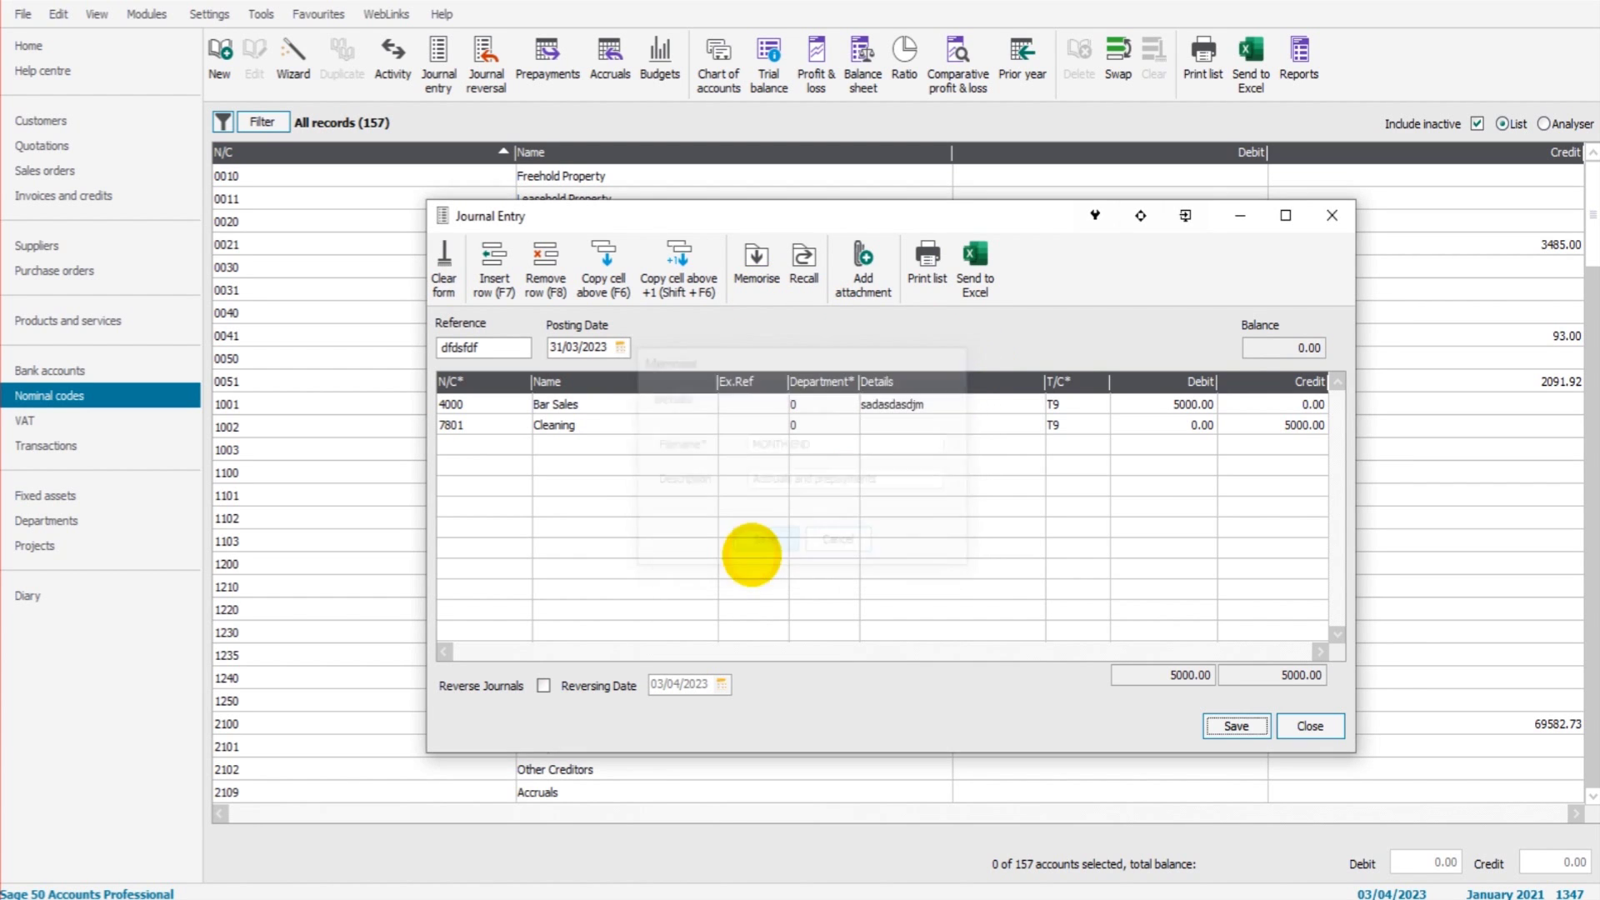
pyautogui.click(1334, 216)
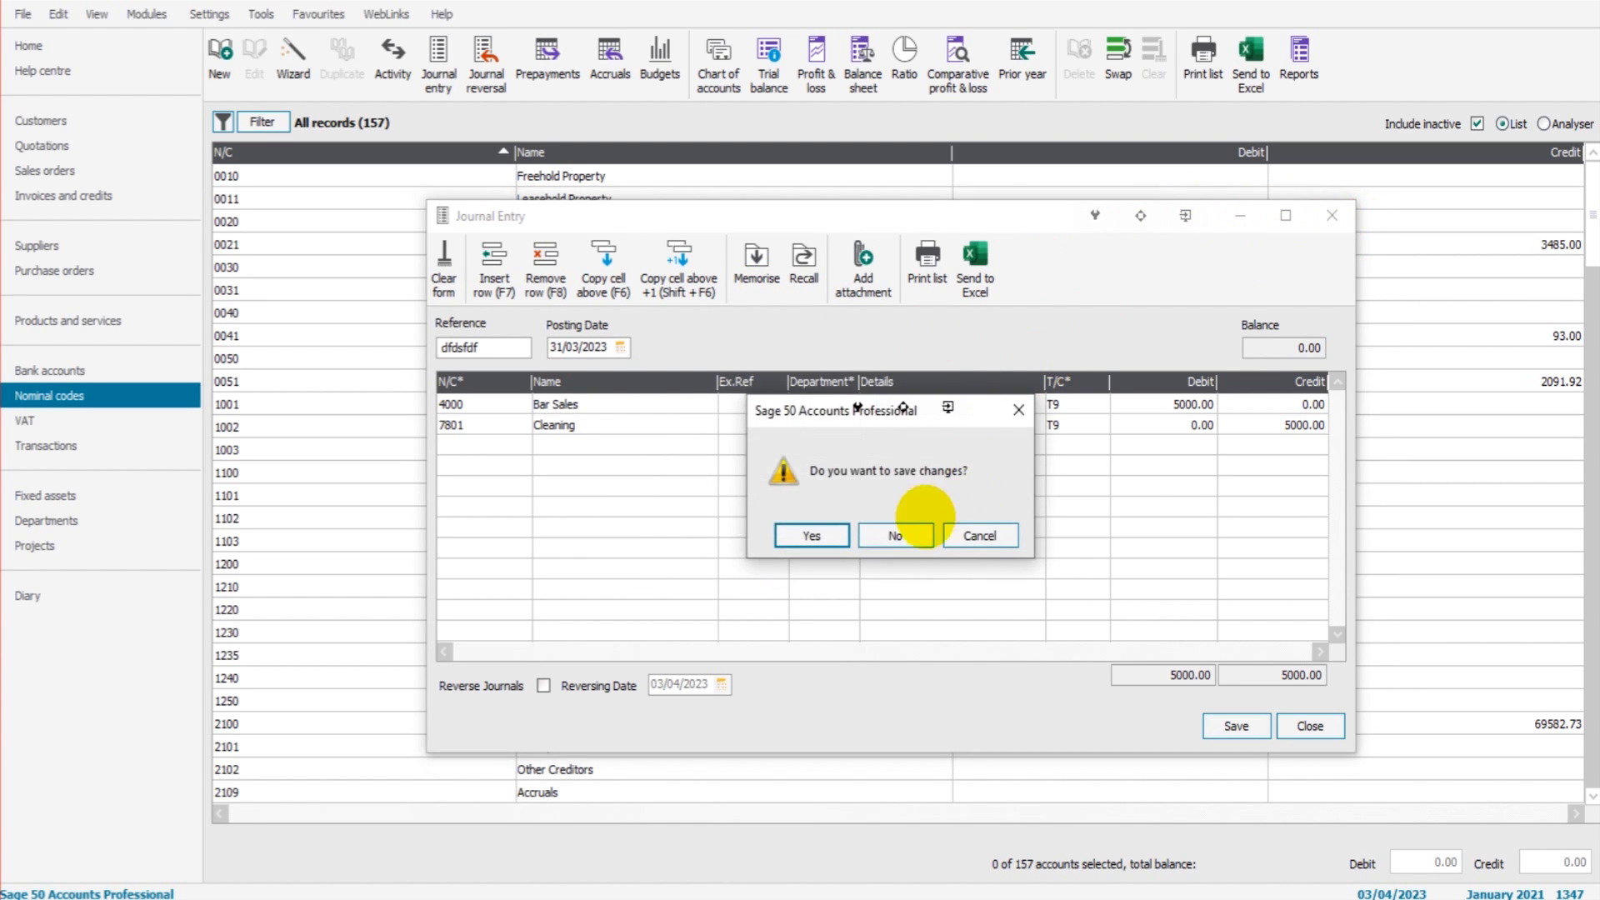
pyautogui.click(817, 533)
# Load the memorised 'Accruals and prepayments' (MONTH END) template into a new journal entry
pyautogui.click(438, 60)
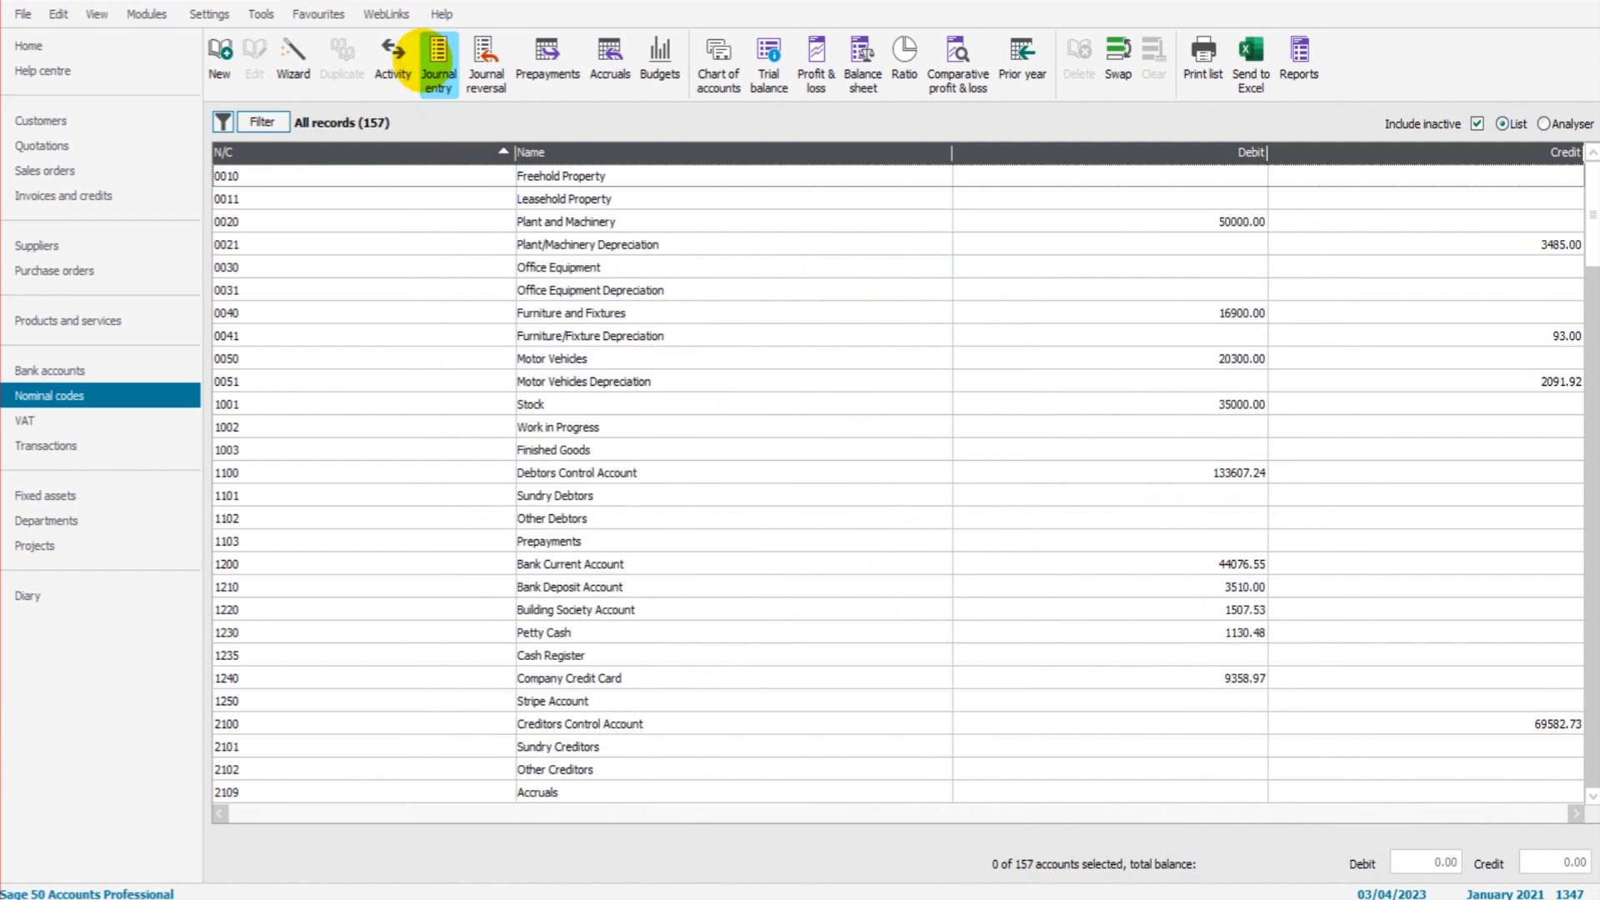
pyautogui.click(804, 260)
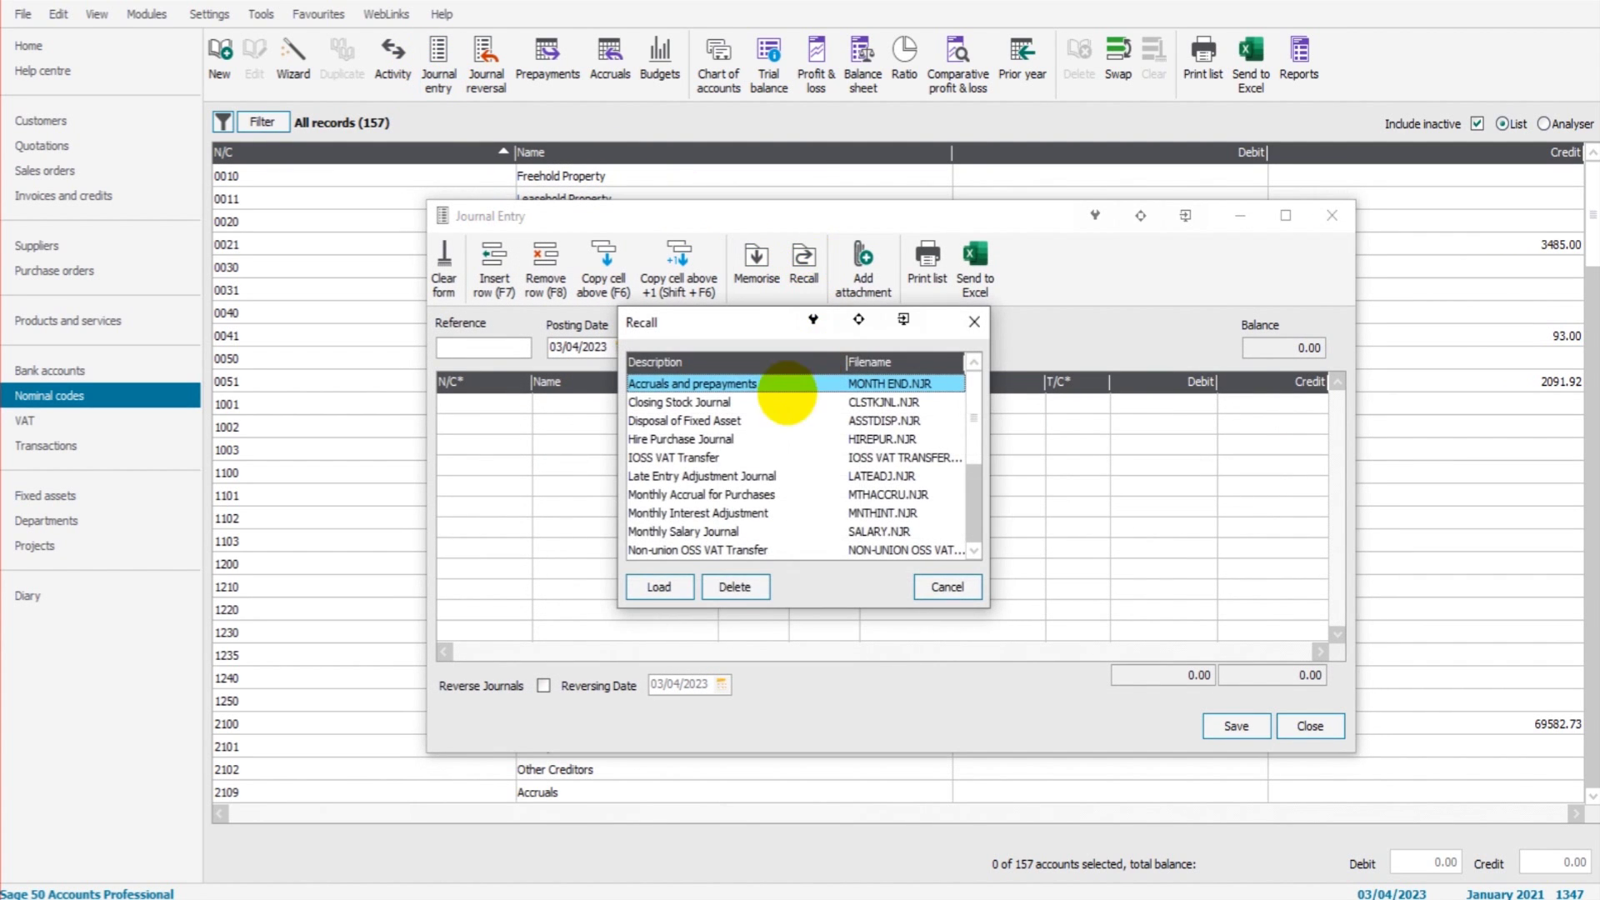
pyautogui.click(709, 459)
pyautogui.press('Down')
pyautogui.press('Down')
pyautogui.press('Down')
pyautogui.press('Down')
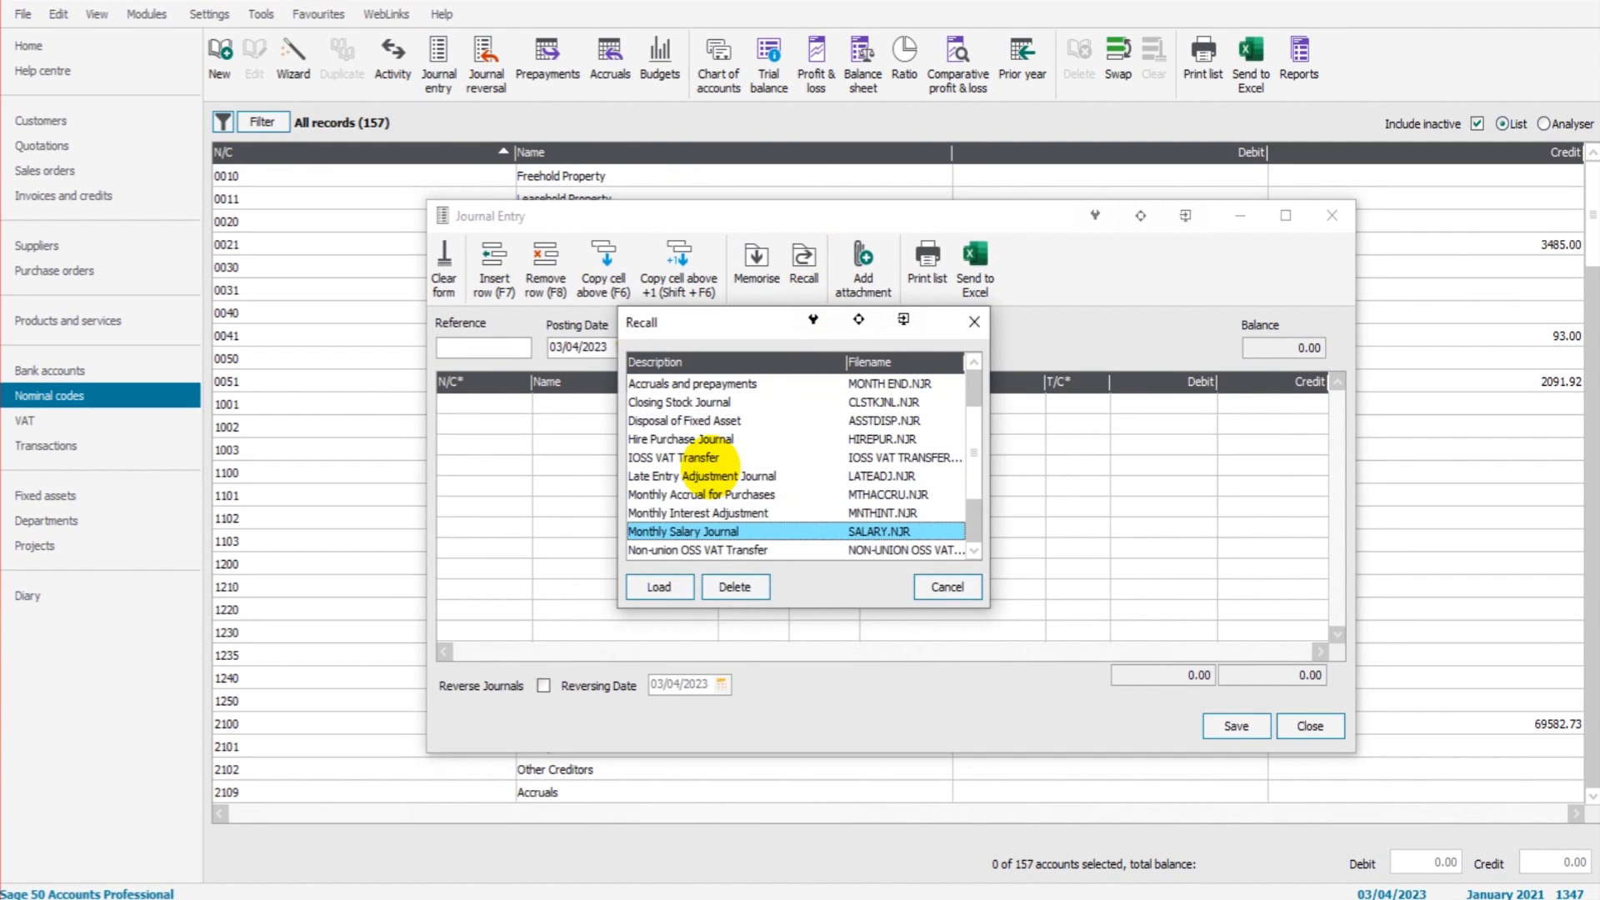
pyautogui.press('Down')
pyautogui.press('Down')
pyautogui.press('Down')
pyautogui.press('Down')
pyautogui.press('Down')
pyautogui.press('Down')
pyautogui.press('Down')
pyautogui.press('Down')
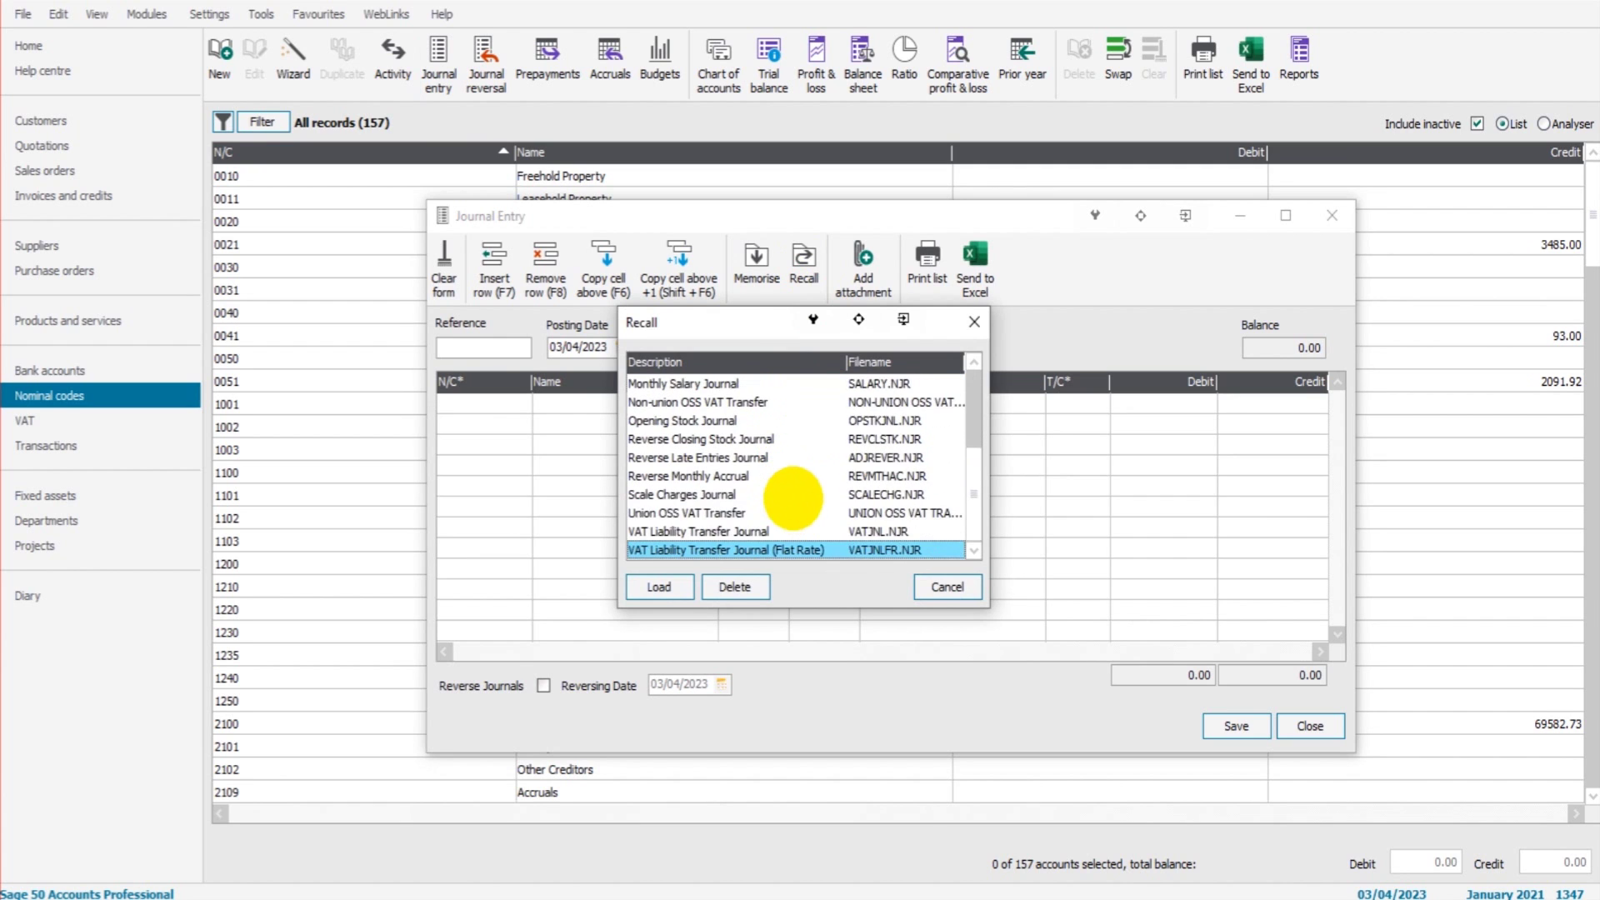
pyautogui.scroll(3, 789, 491)
pyautogui.click(740, 382)
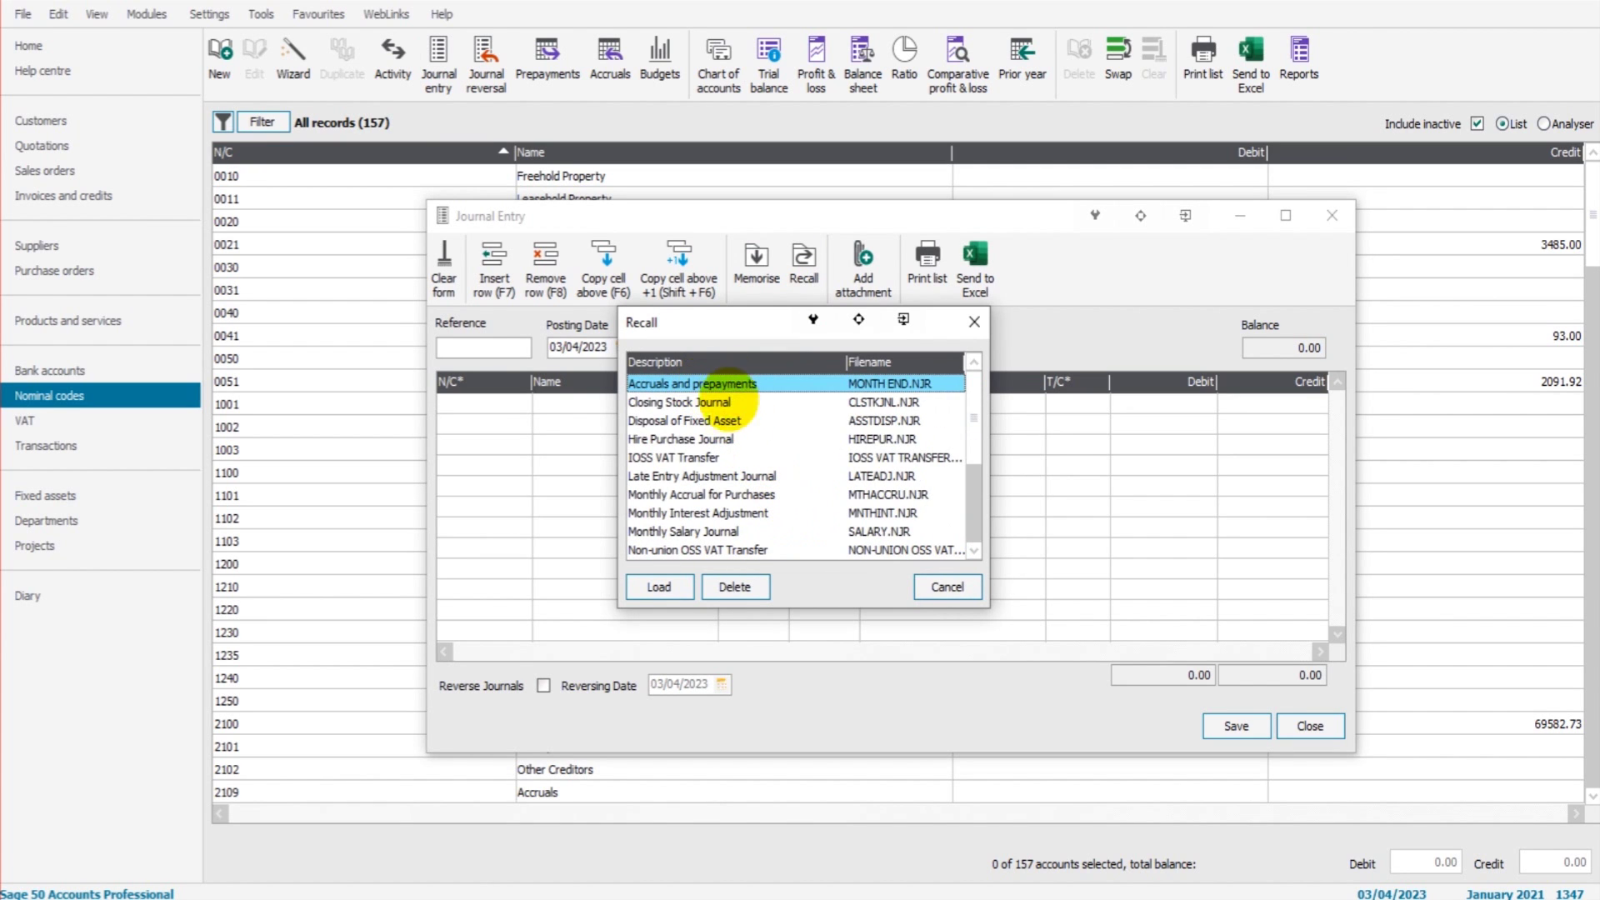
pyautogui.click(659, 586)
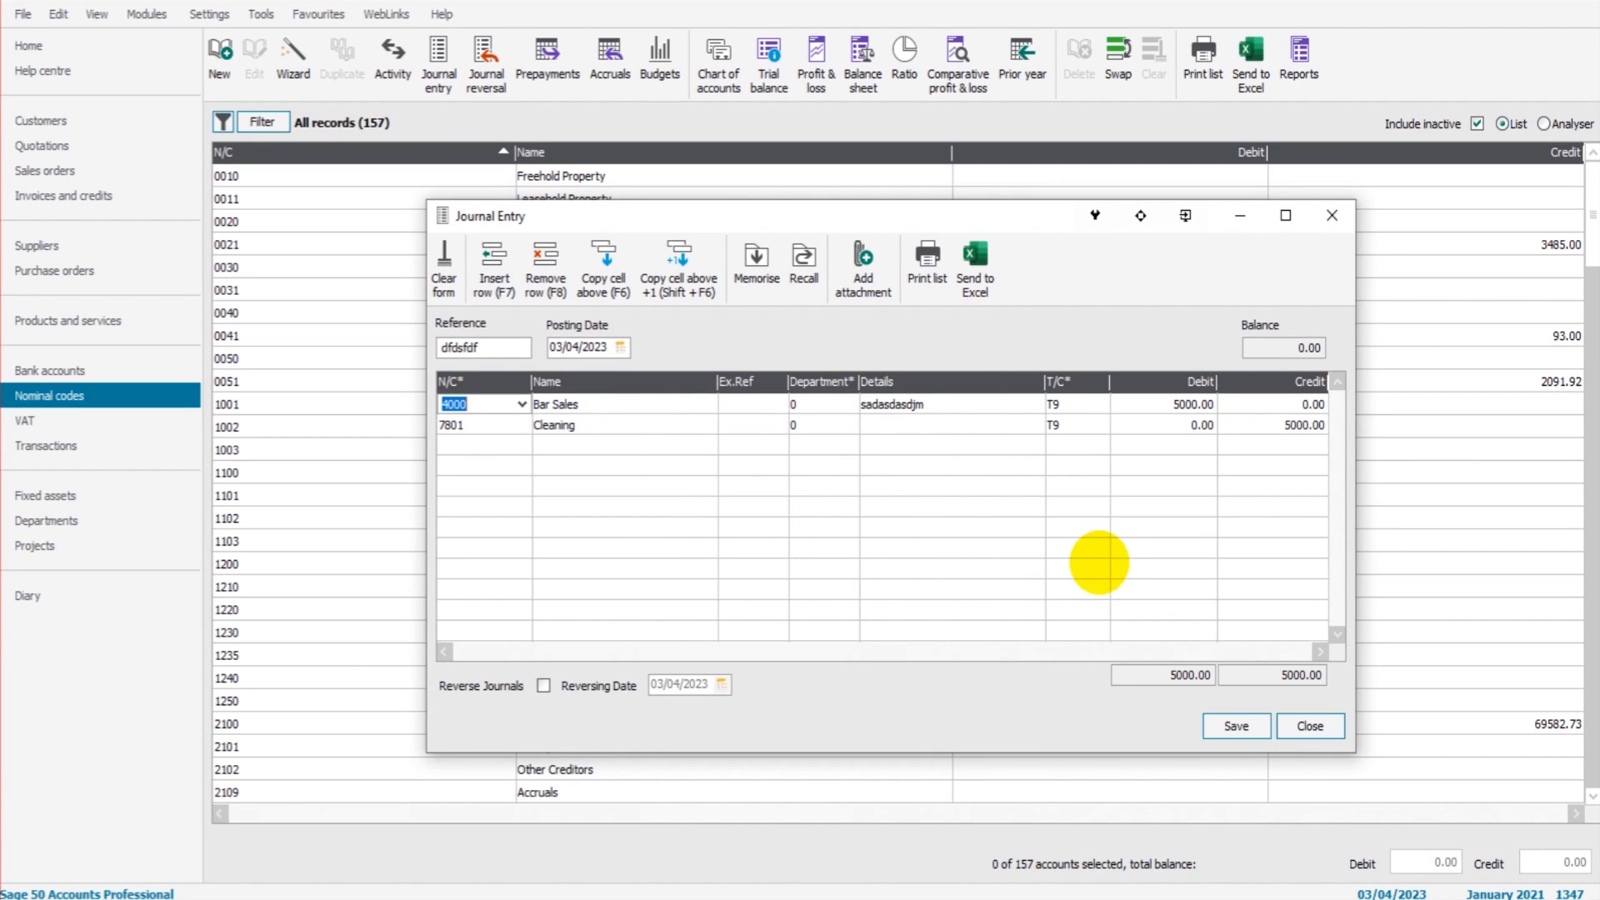
pyautogui.moveTo(456, 425); pyautogui.dragTo(477, 405)
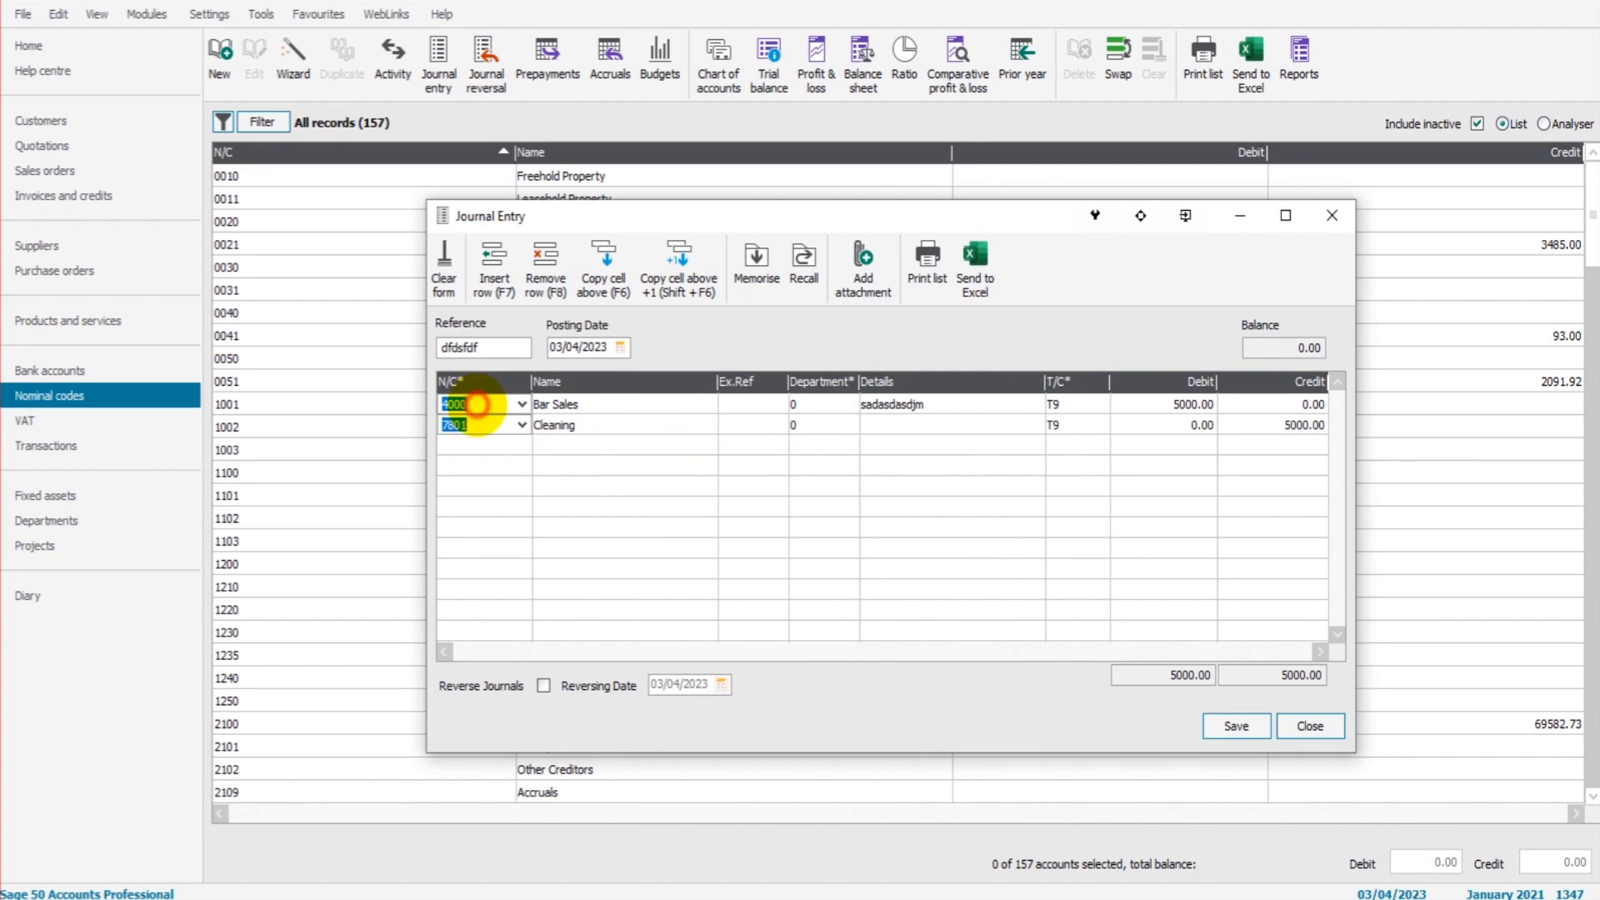
pyautogui.click(477, 405)
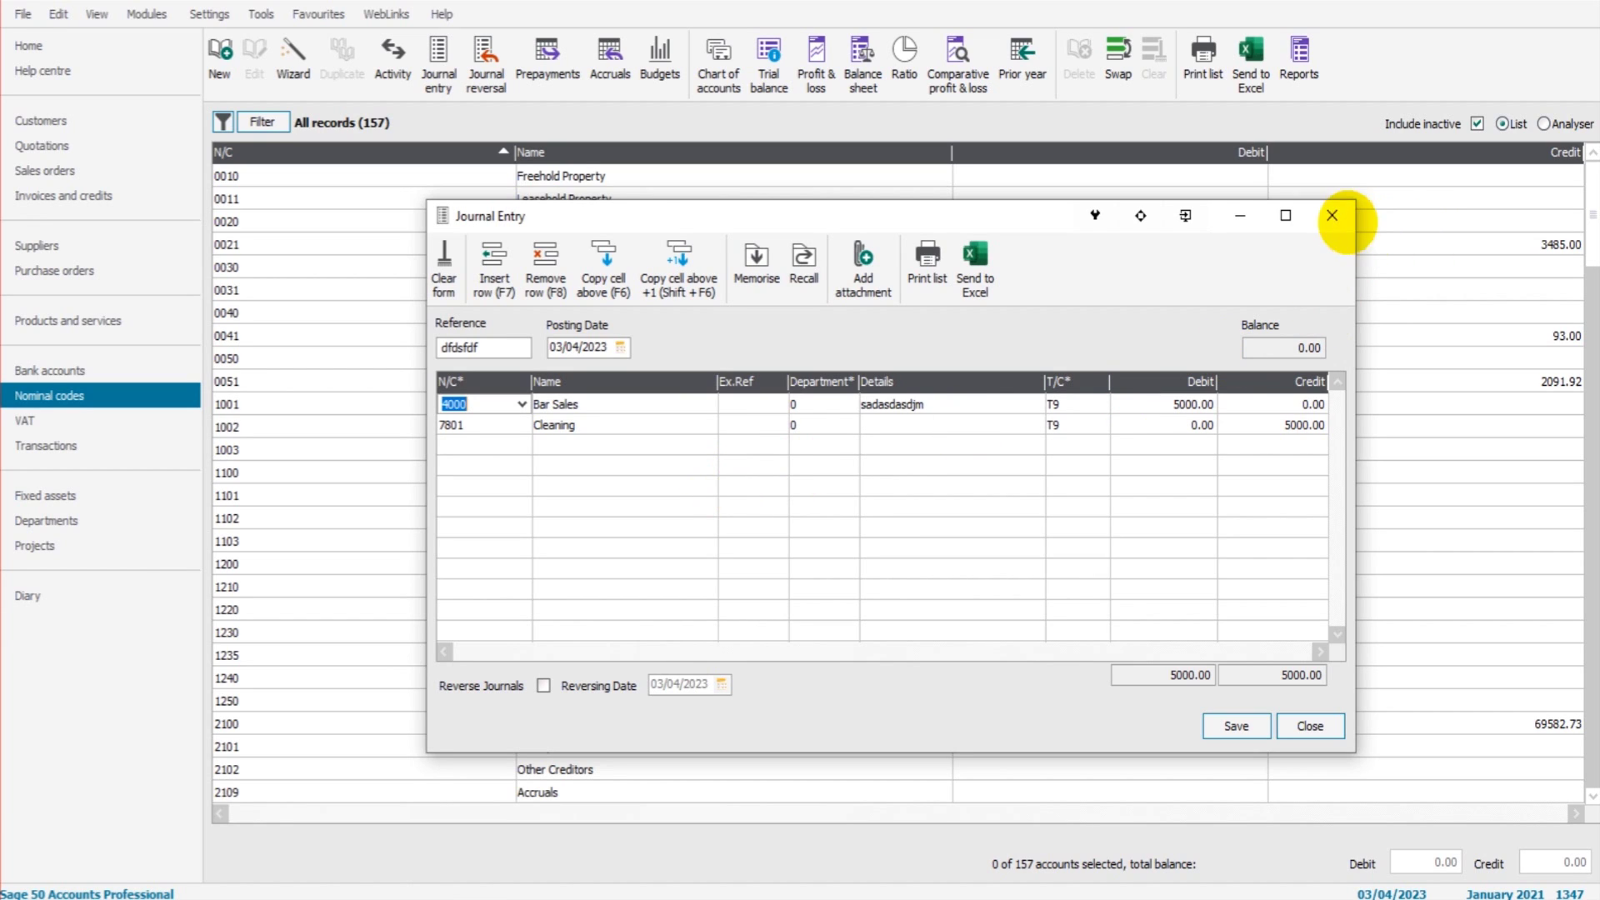
# Close the recalled journal without saving and start a fresh blank journal entry
pyautogui.click(1332, 216)
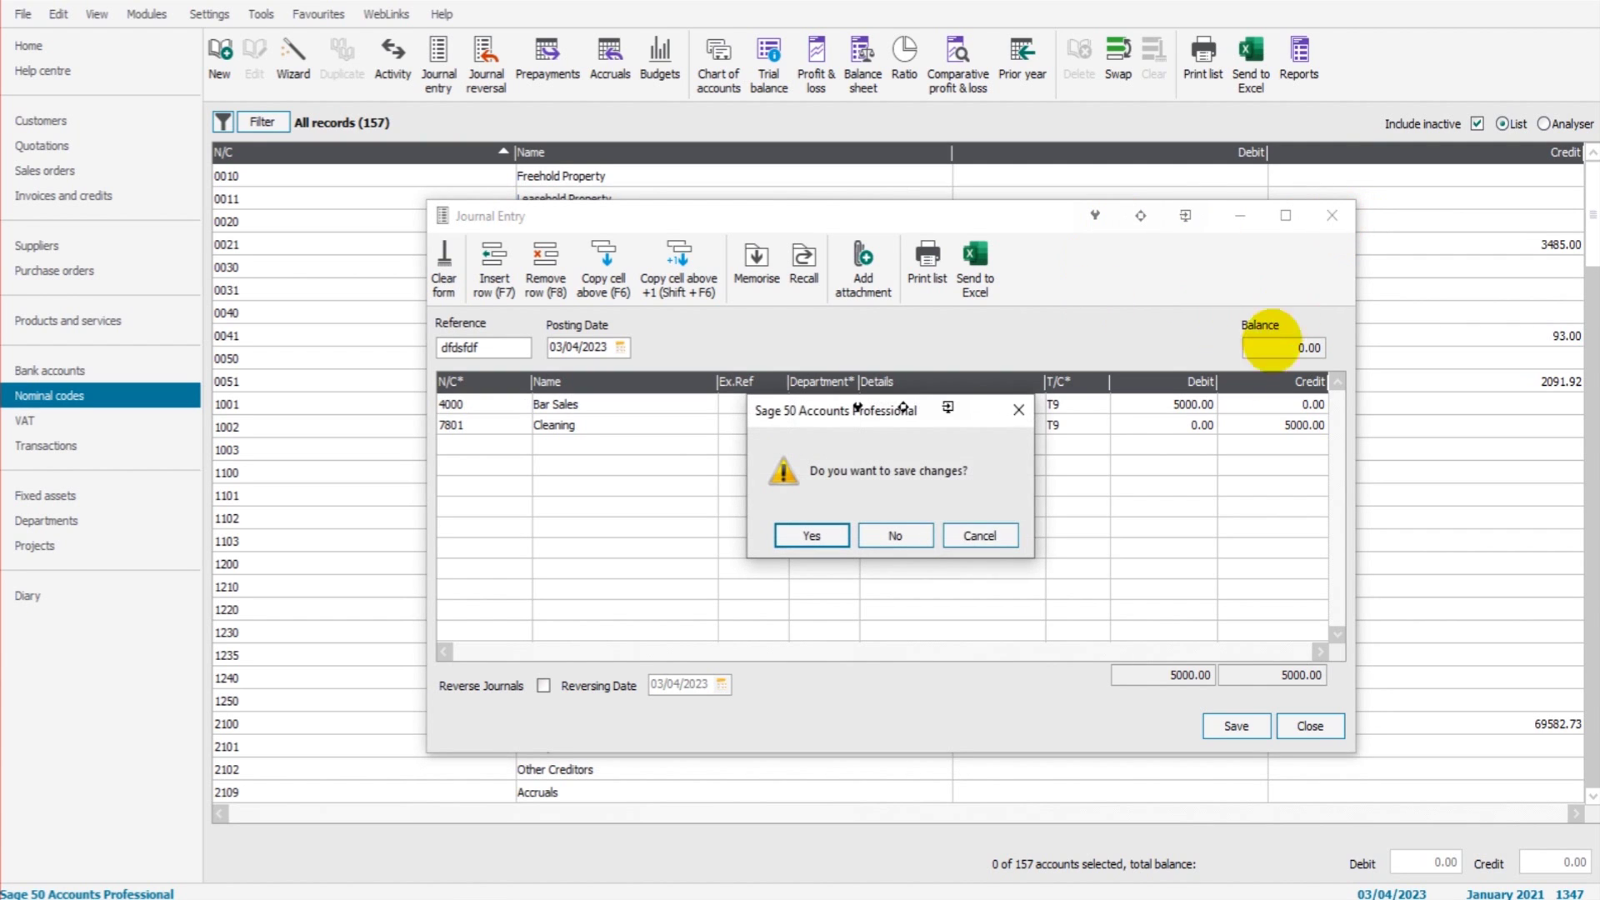
pyautogui.click(1018, 410)
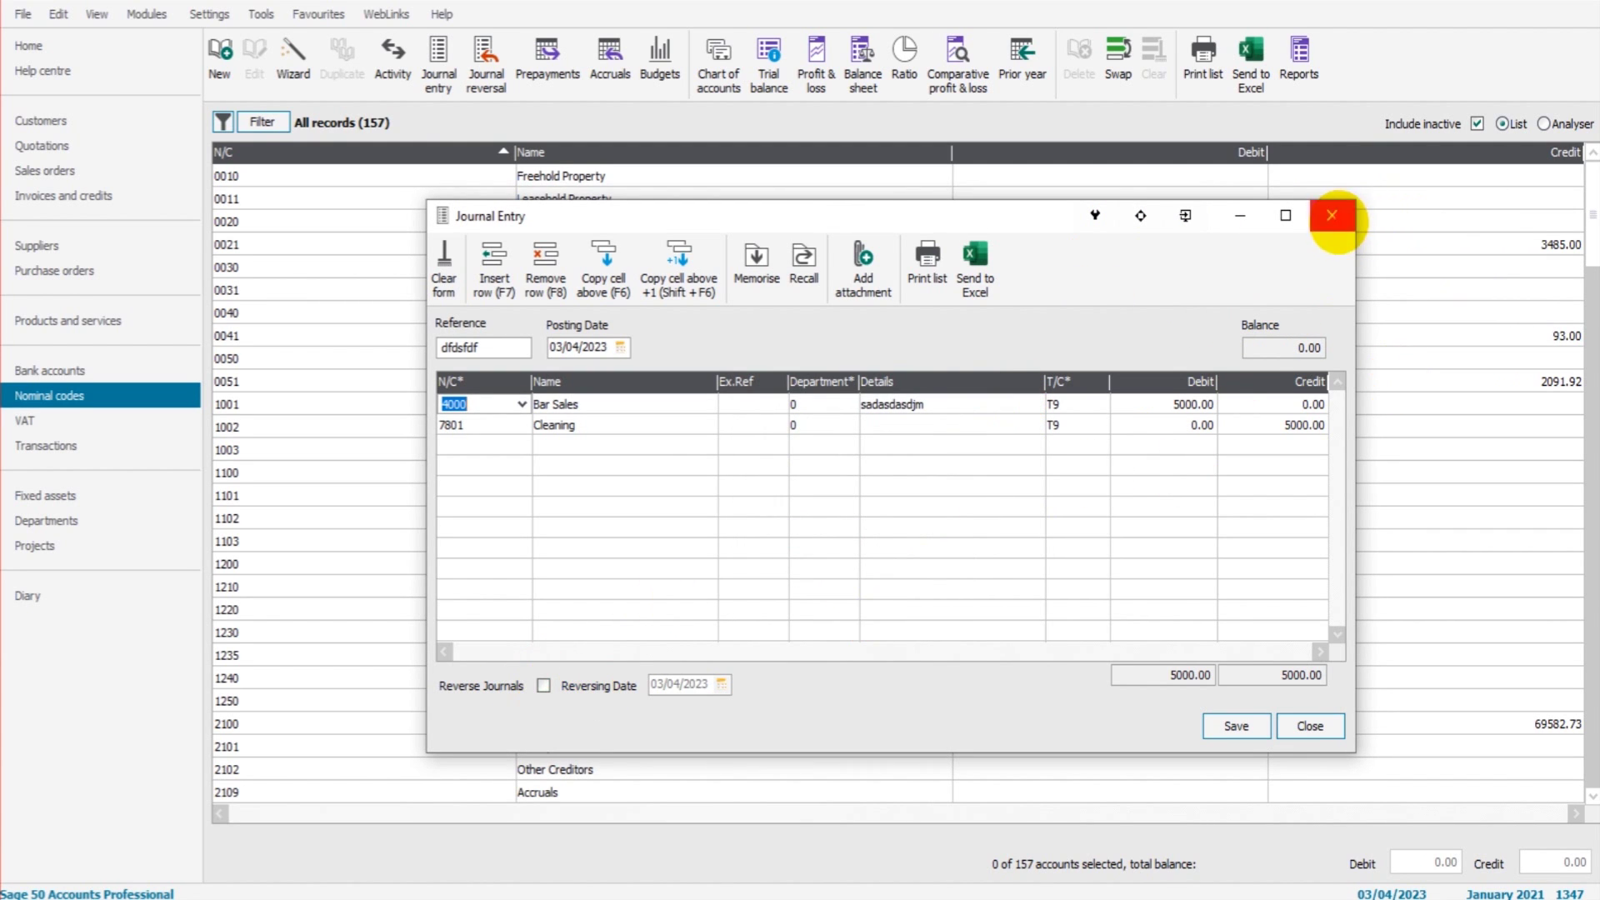
pyautogui.click(1331, 216)
pyautogui.click(894, 535)
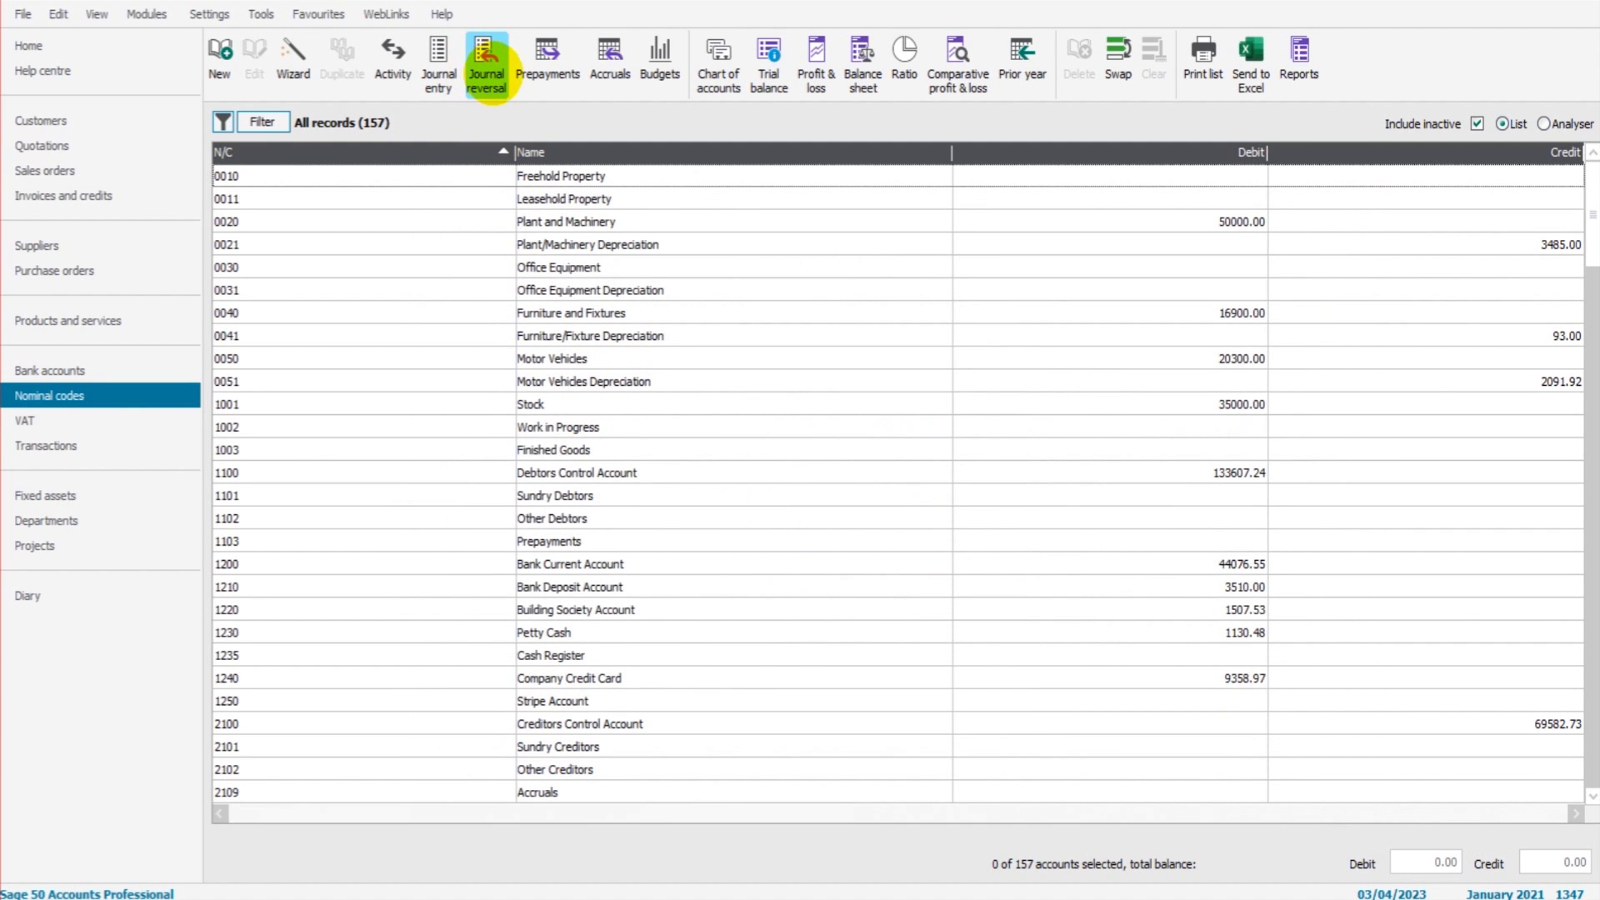
pyautogui.click(439, 70)
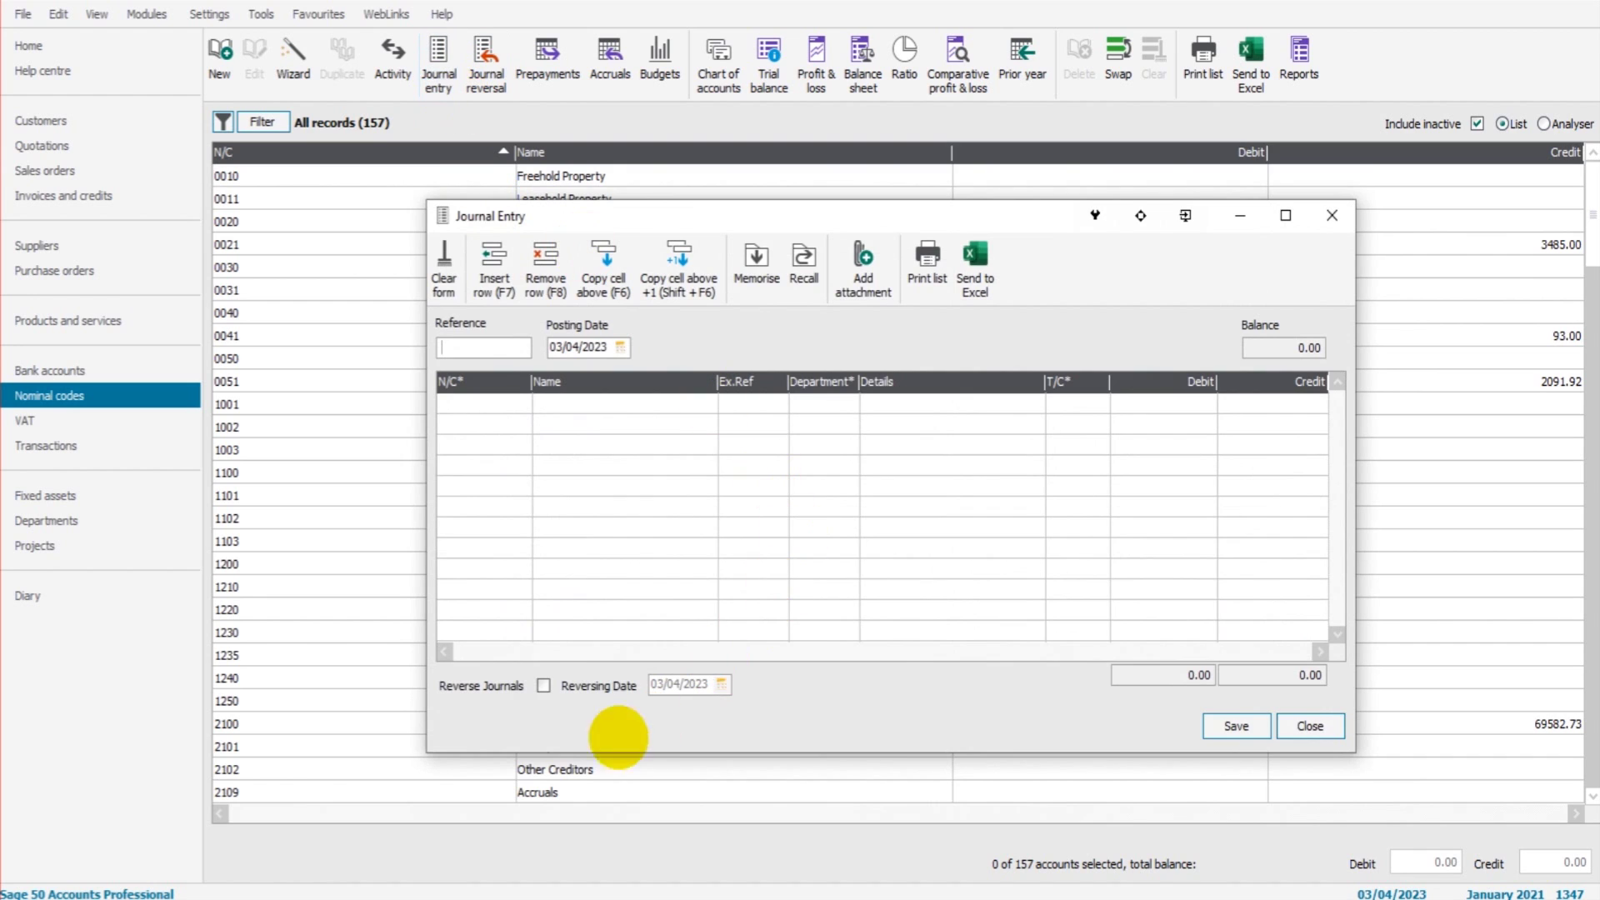
# Set up a reversing journal posted 31/03/2023, reversing on 01/04/2023, then close it unsaved
pyautogui.click(543, 685)
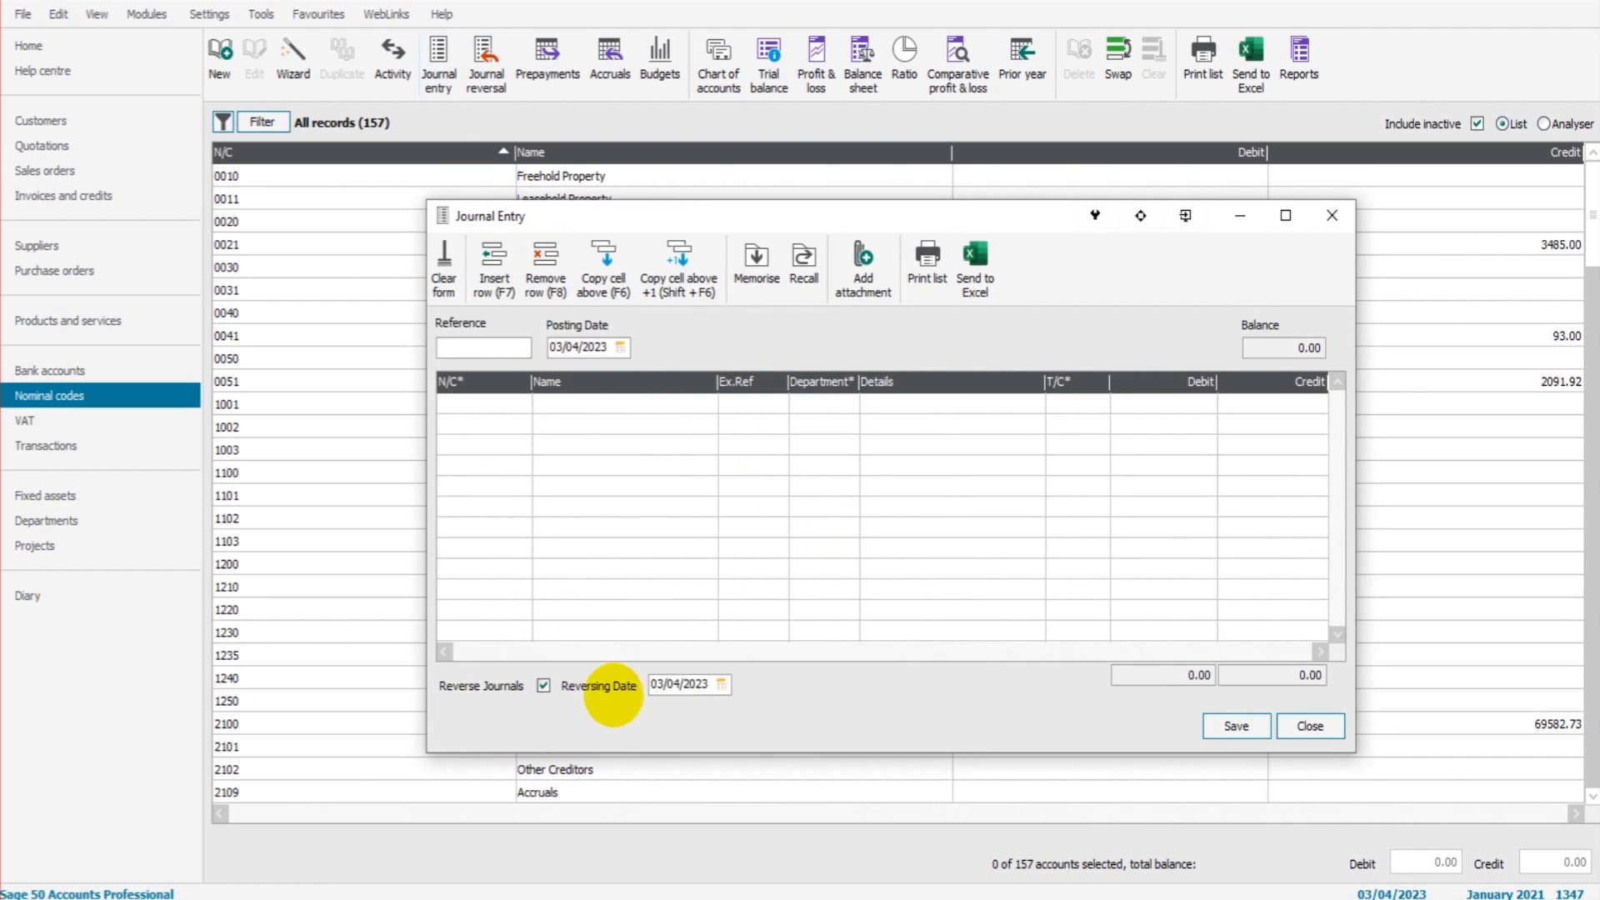
pyautogui.click(713, 684)
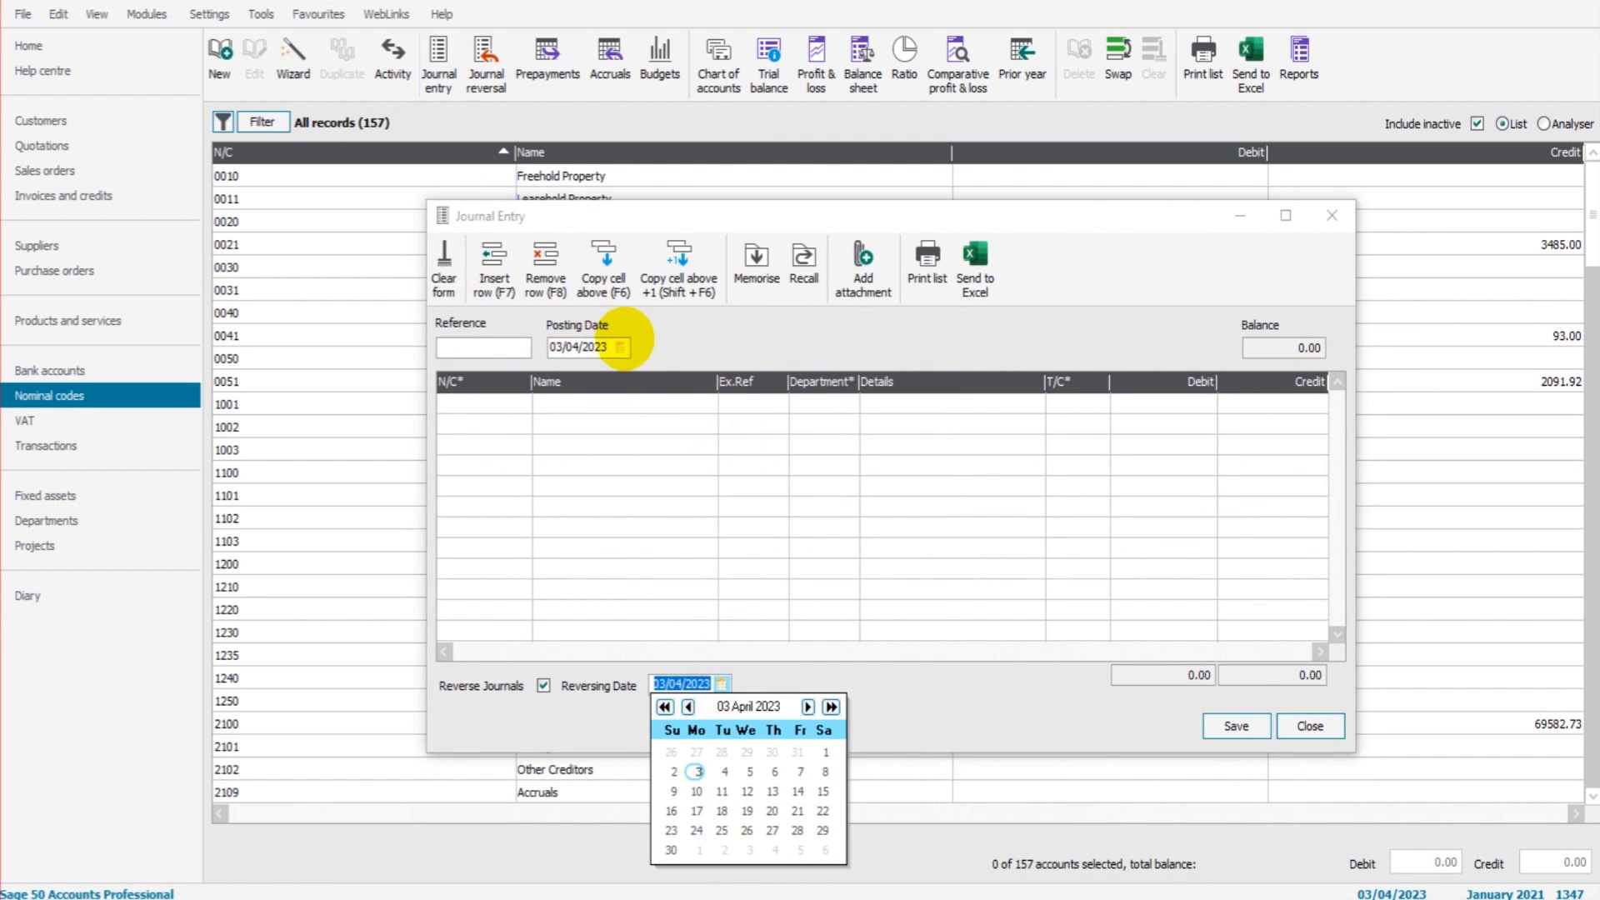
pyautogui.click(620, 346)
pyautogui.click(588, 369)
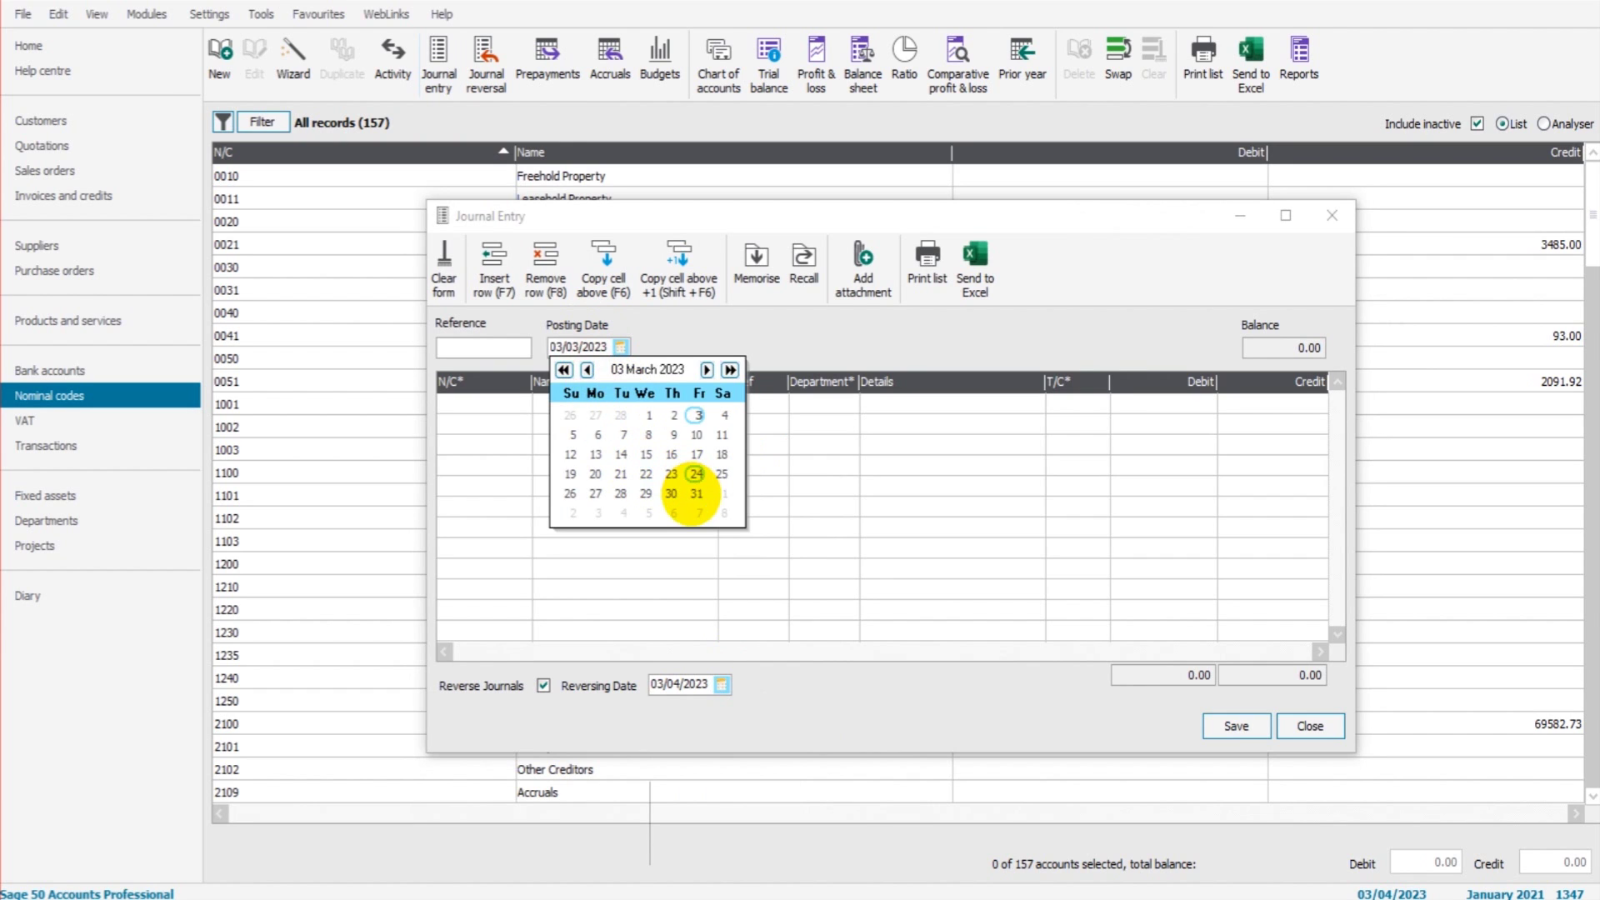
pyautogui.click(697, 494)
pyautogui.click(889, 515)
pyautogui.click(720, 684)
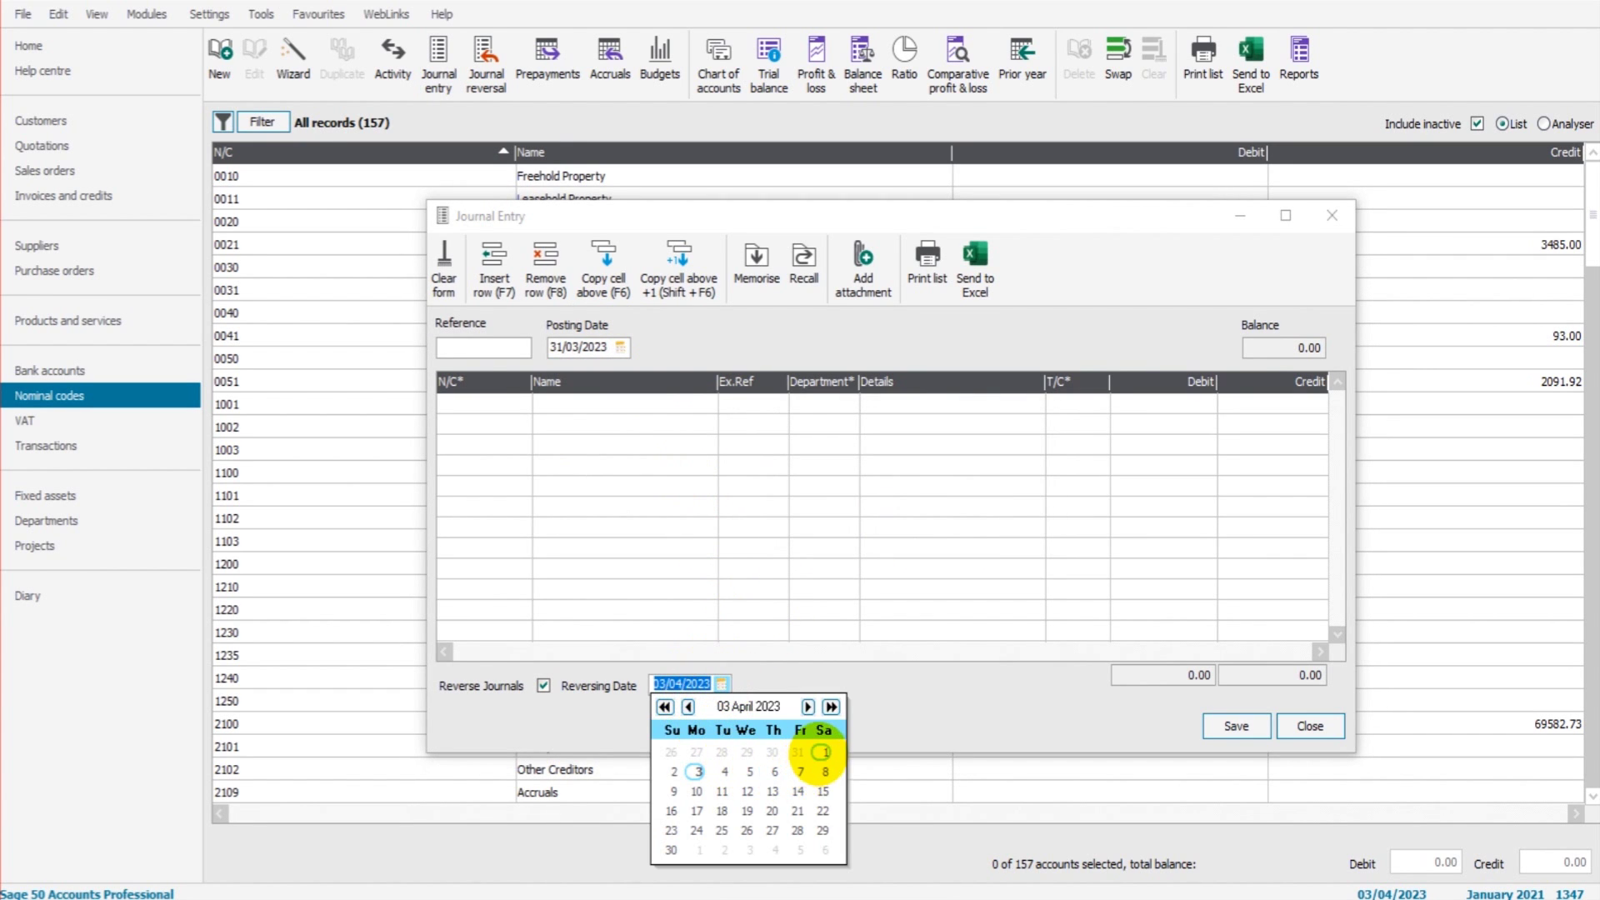
pyautogui.click(823, 752)
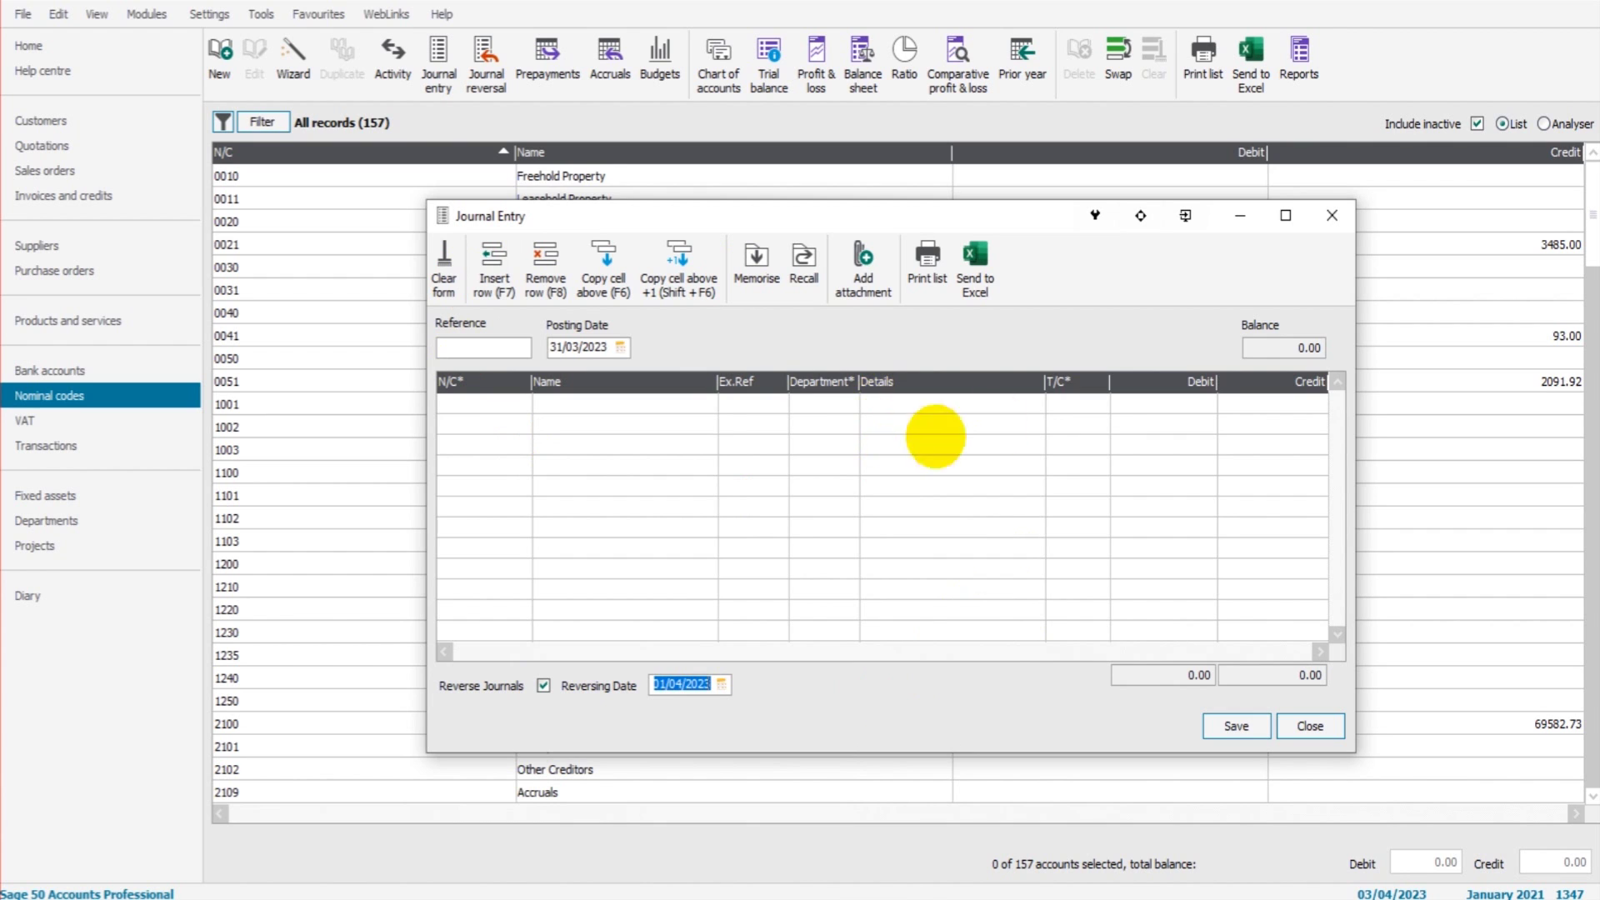
pyautogui.click(1331, 215)
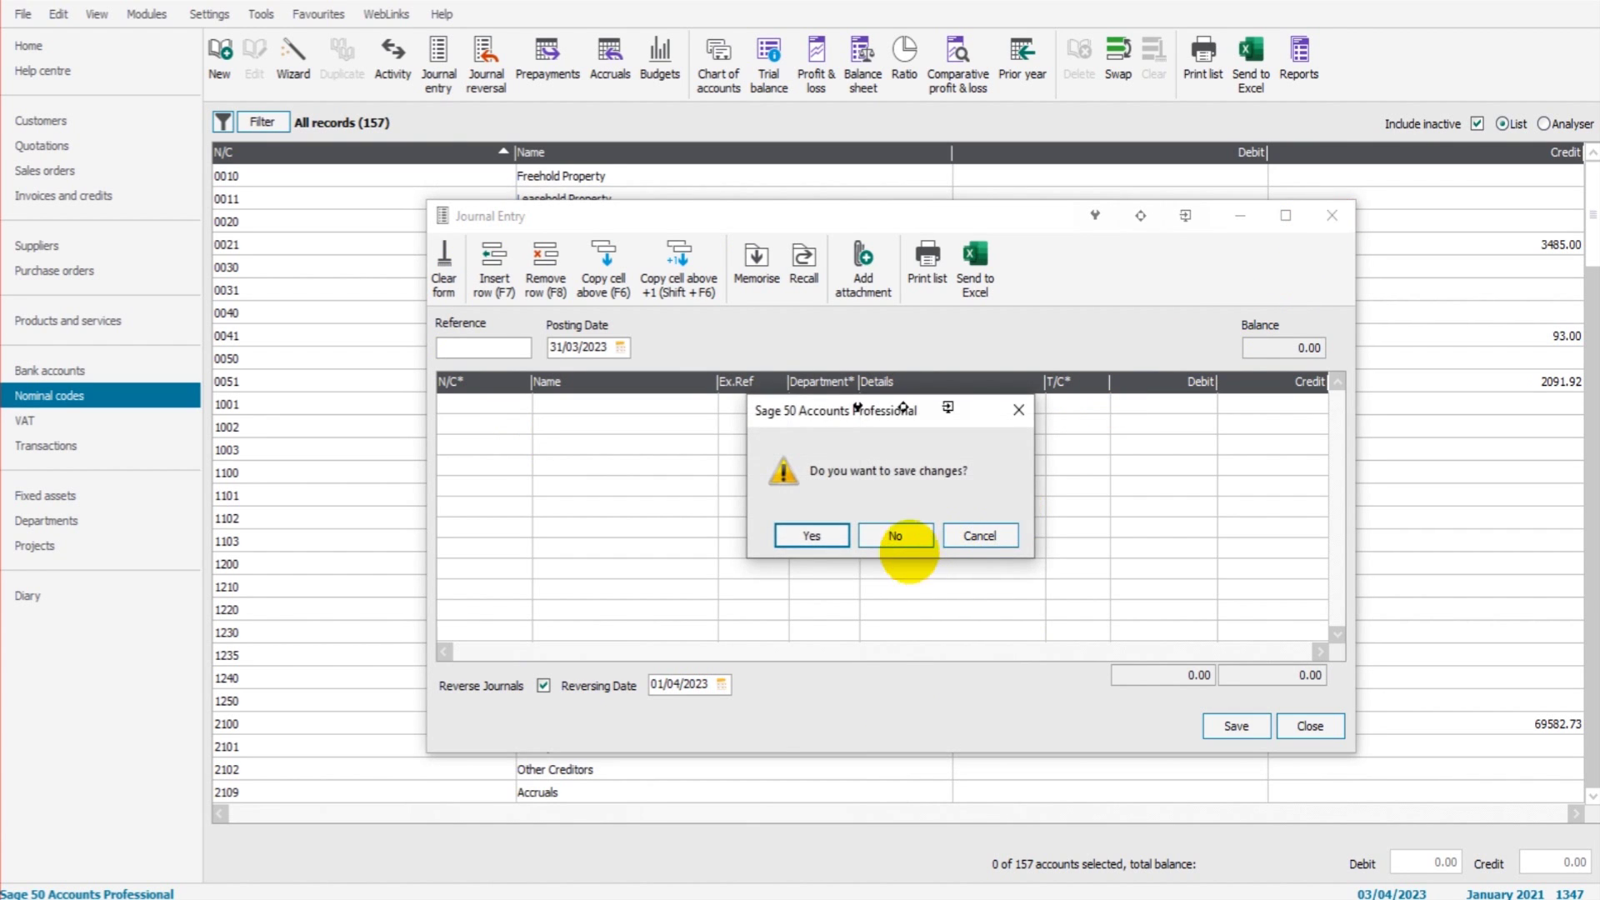
pyautogui.click(895, 535)
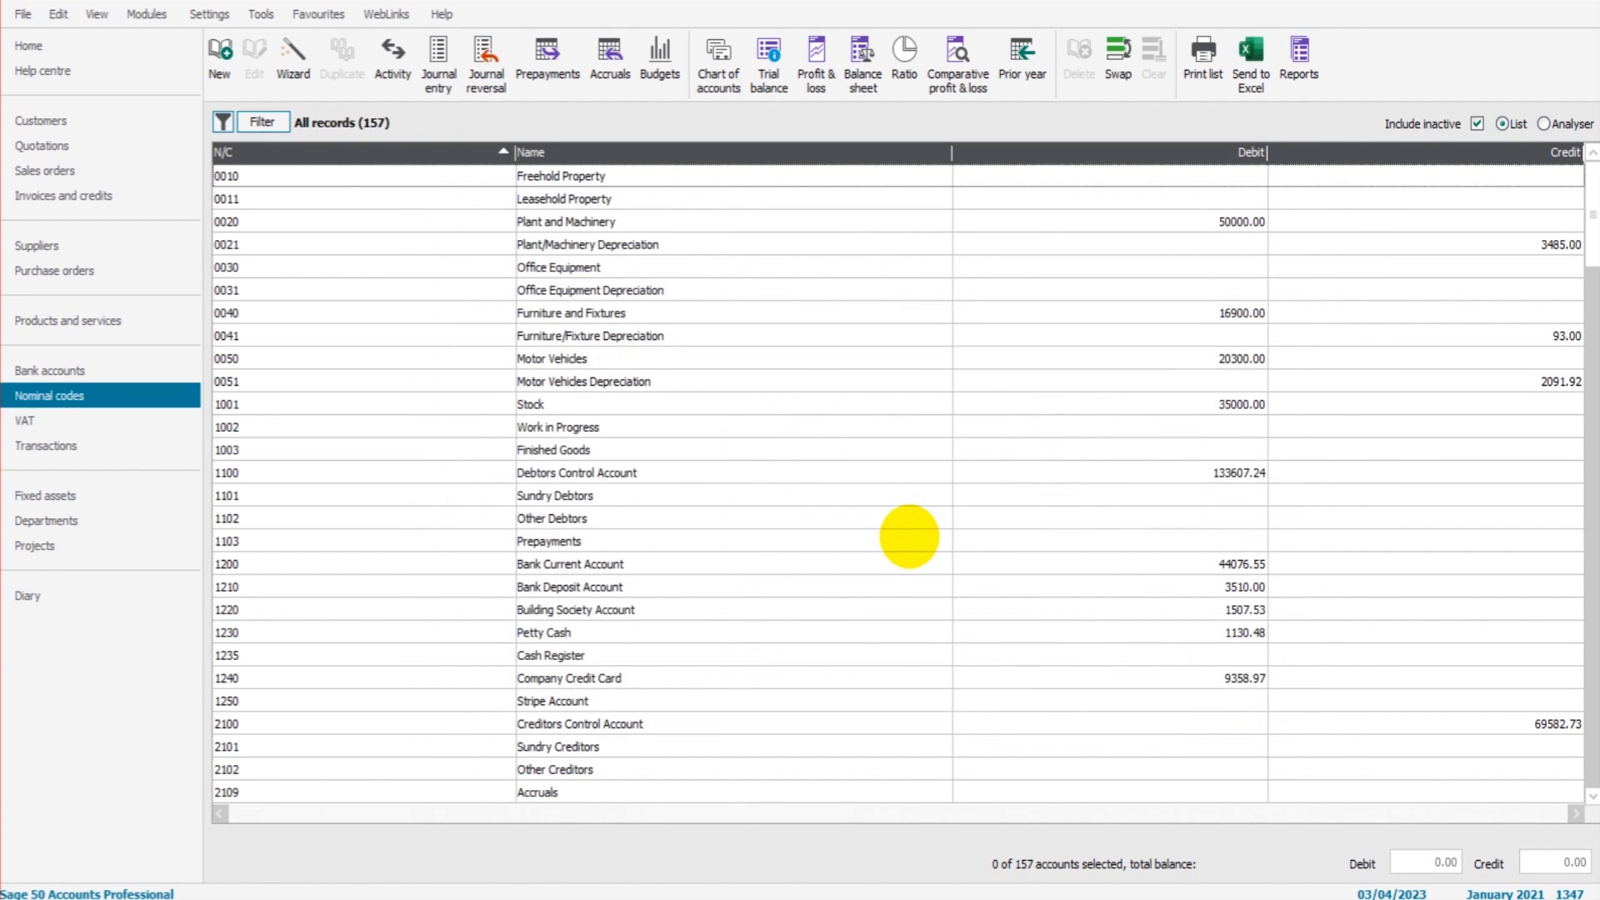